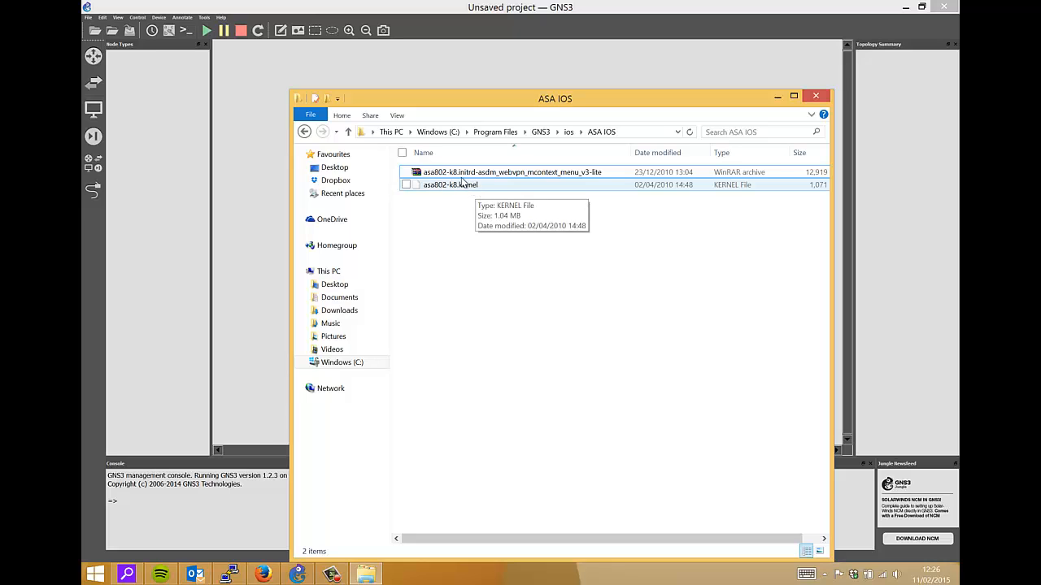
Step: Switch to GNS3 and start creating a new QEMU VM in the QEMU VMs preferences
{"action": "left_click", "coordinate": [379, 84]}
{"action": "left_click", "coordinate": [103, 17]}
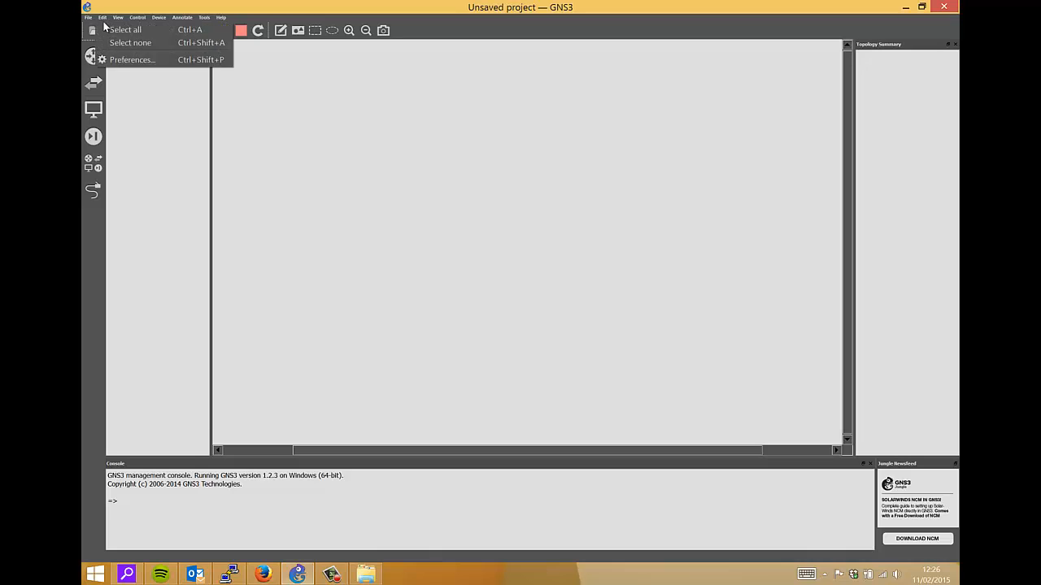
{"action": "left_click", "coordinate": [114, 60]}
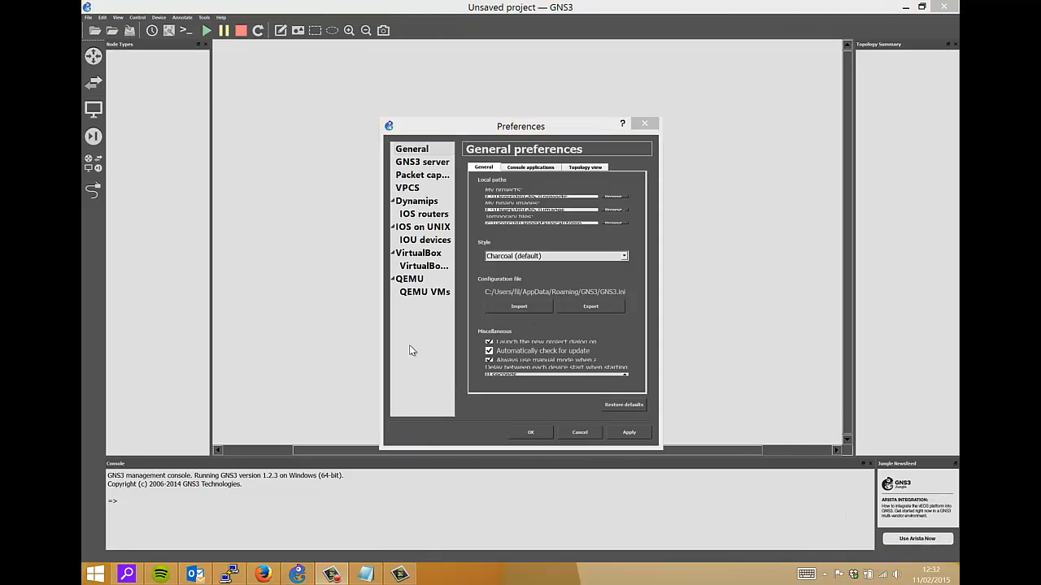
{"action": "left_click", "coordinate": [413, 297]}
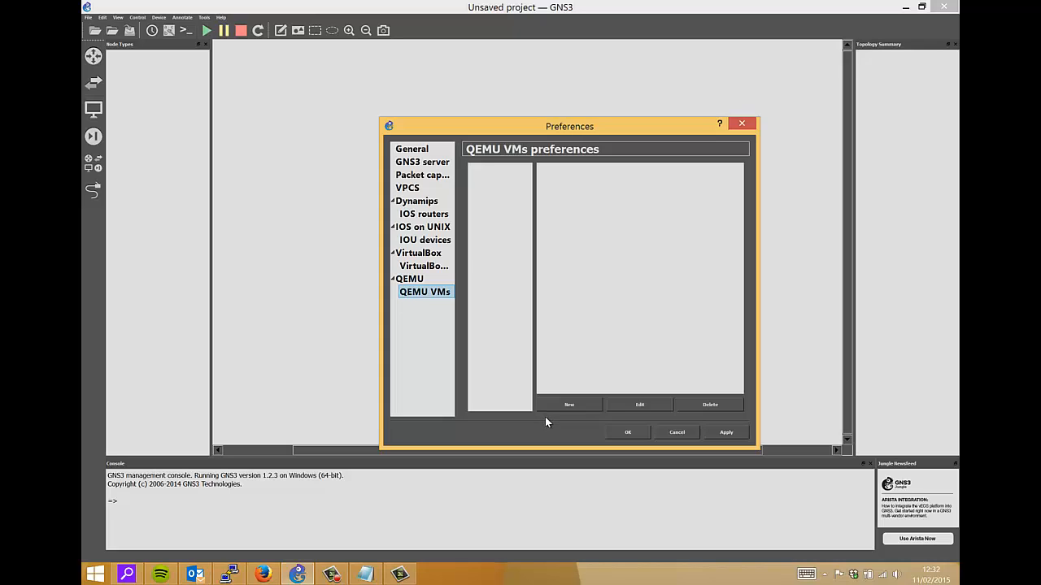
{"action": "left_click", "coordinate": [557, 404]}
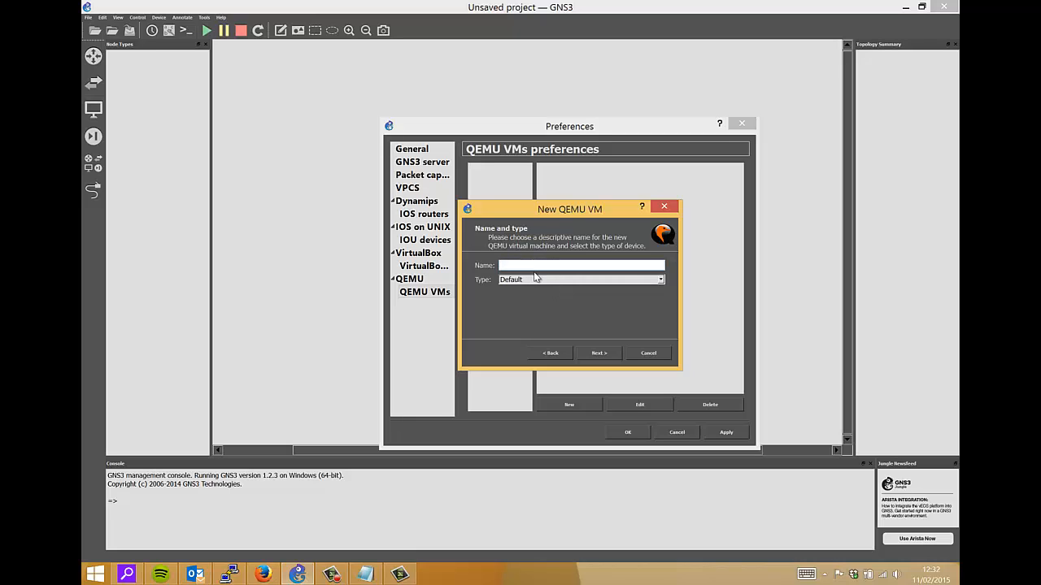
Step: Name the new VM ASA, set its type to ASA 8.4(2), and continue to the binary and memory settings
{"action": "type", "text": "ASA"}
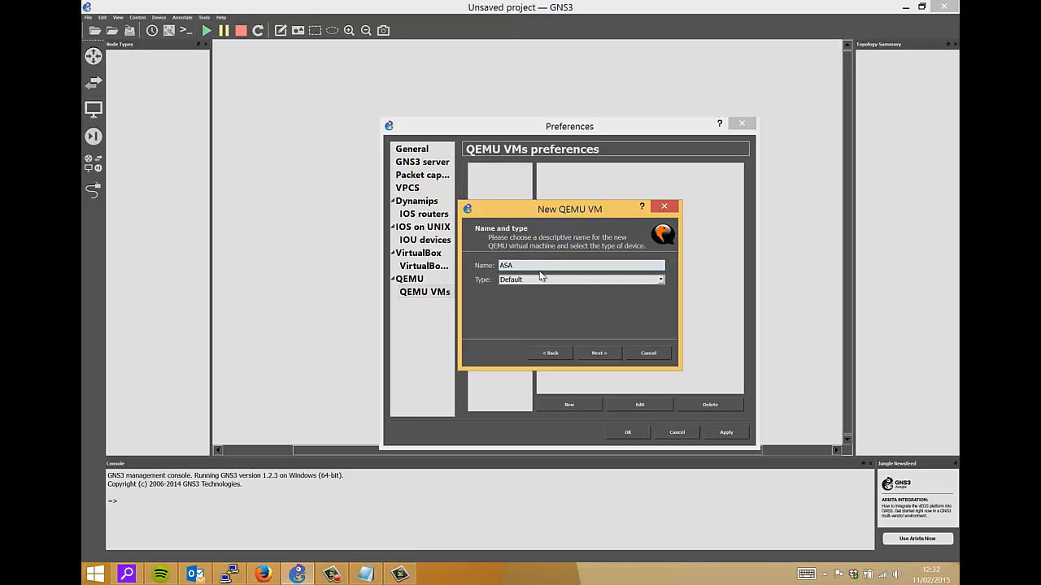
{"action": "type", "text": "842"}
{"action": "left_click", "coordinate": [661, 280]}
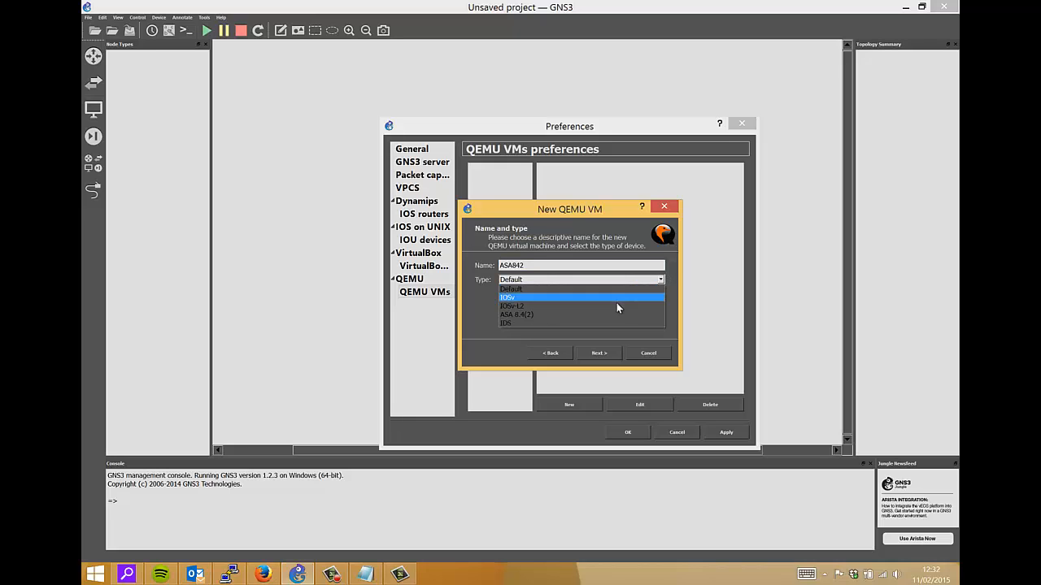
{"action": "left_click", "coordinate": [584, 314]}
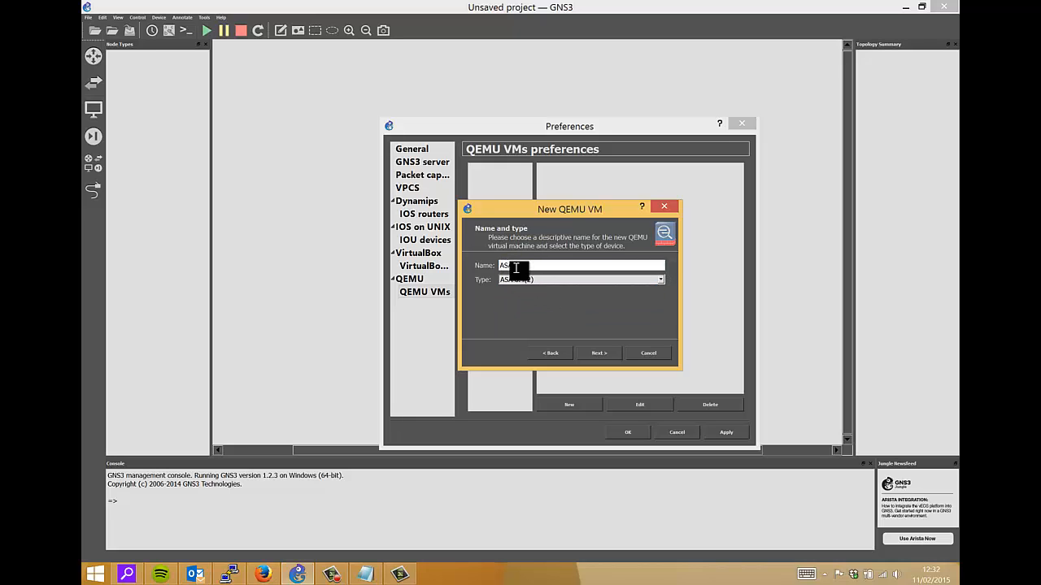
{"action": "left_click", "coordinate": [661, 280]}
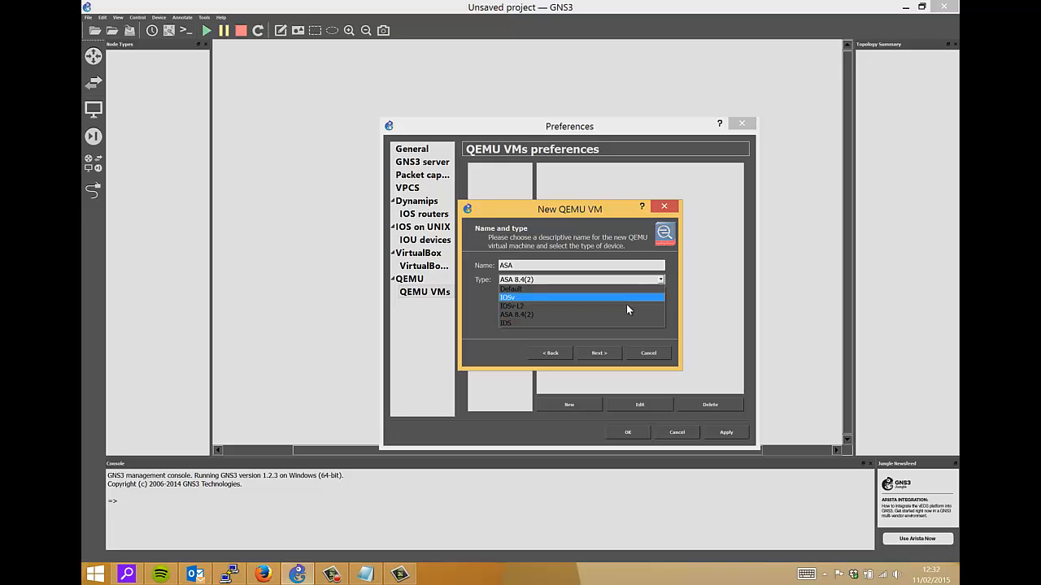
{"action": "left_click", "coordinate": [614, 315]}
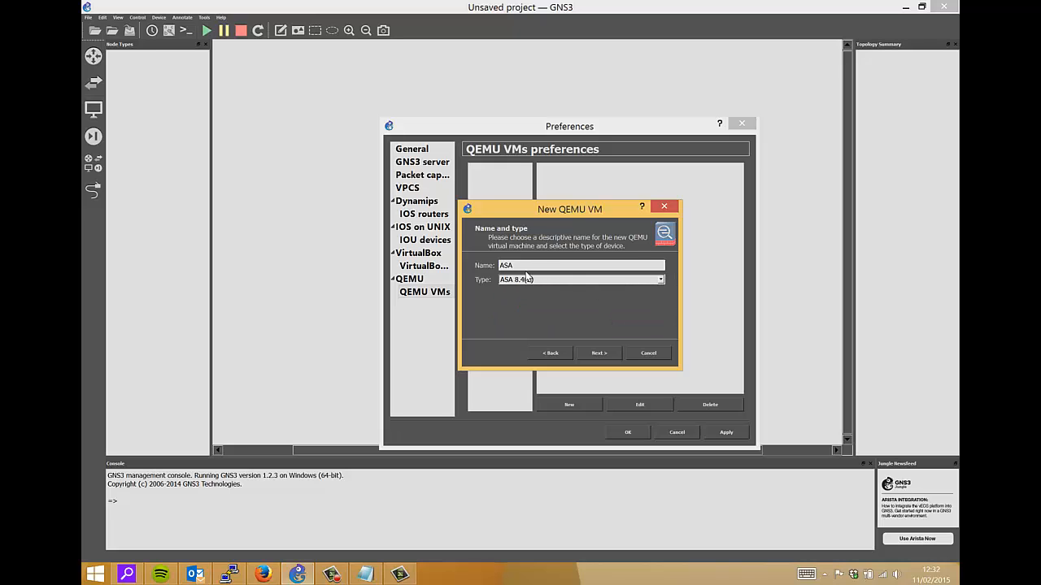
{"action": "left_click", "coordinate": [590, 353]}
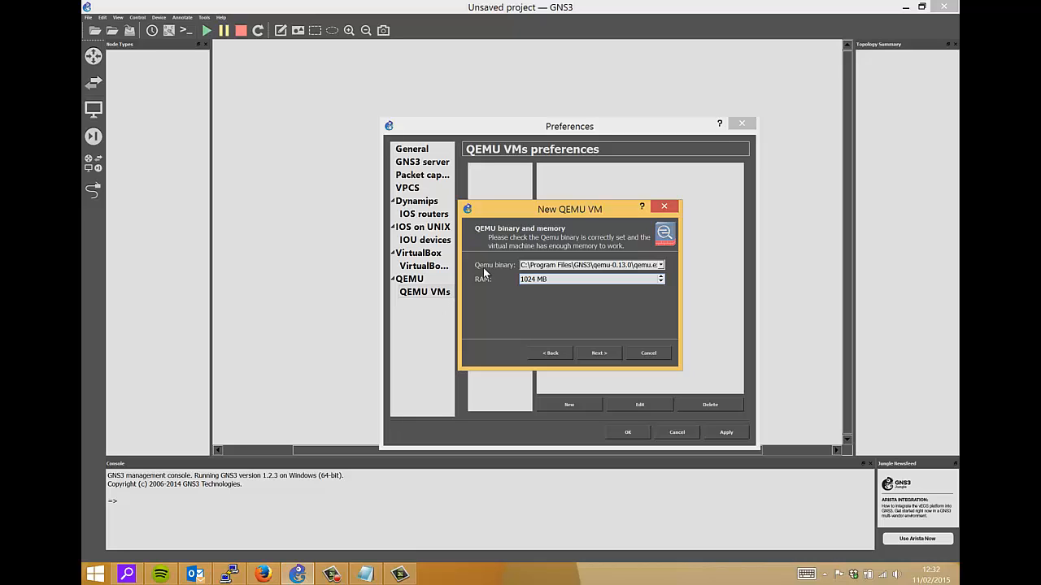
Step: Accept the qemu-0.13.0 binary and 1024 MB of RAM, and continue to the initrd and kernel settings
{"action": "left_click", "coordinate": [614, 266]}
{"action": "left_click", "coordinate": [626, 276]}
{"action": "left_click_drag", "start_coordinate": [556, 280], "coordinate": [499, 282]}
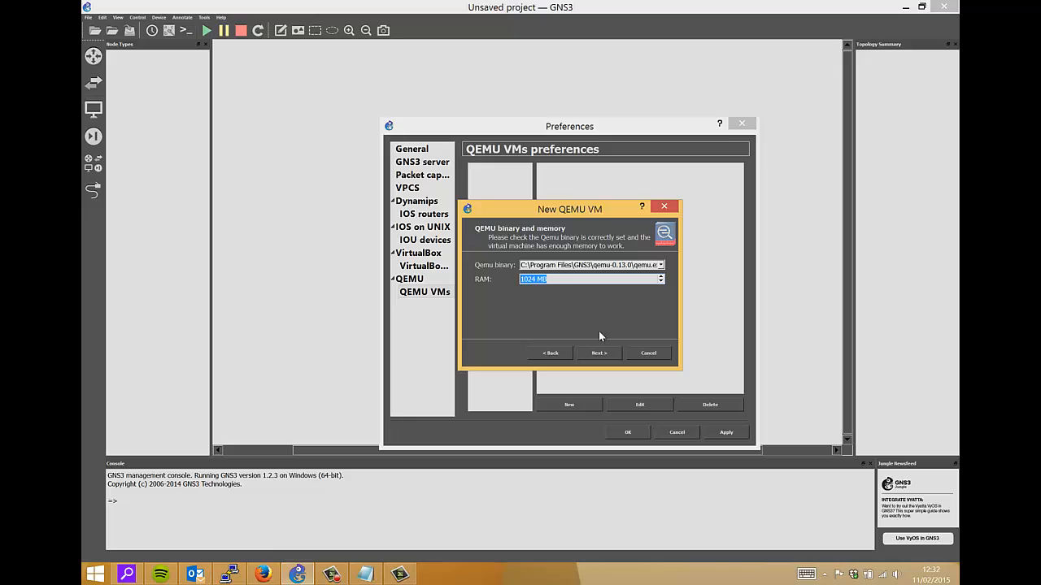
{"action": "left_click", "coordinate": [603, 353]}
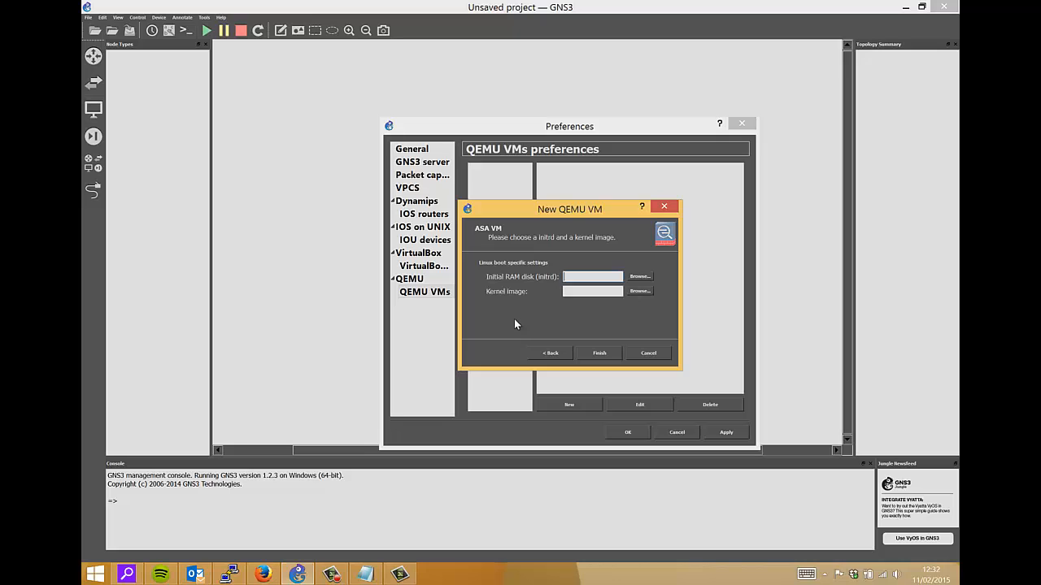
Step: Browse for the initial RAM disk in C:\Program Files\GNS3 and copy that folder's path
{"action": "left_click", "coordinate": [639, 277]}
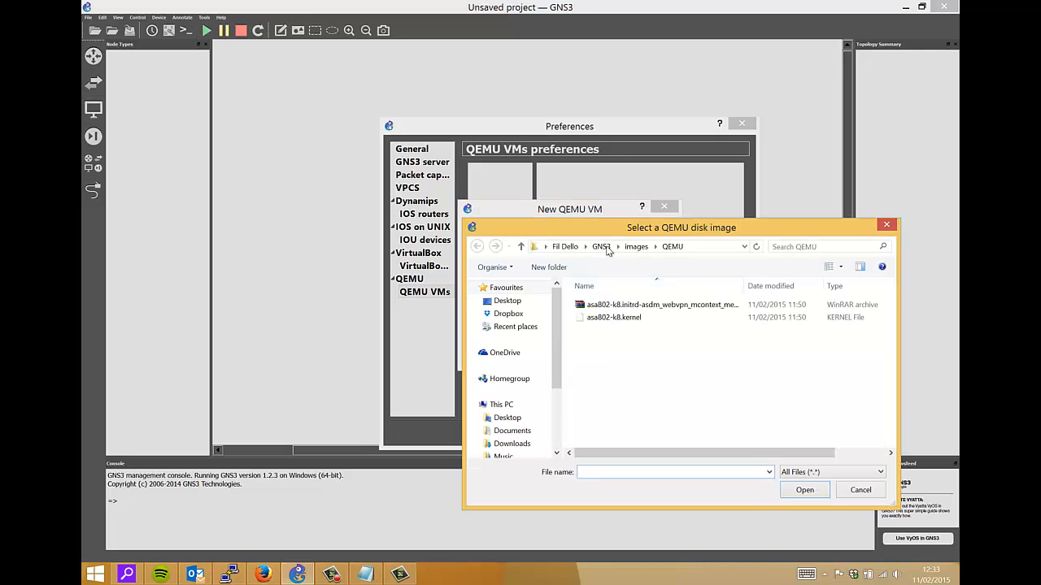
{"action": "left_click", "coordinate": [697, 249]}
{"action": "type", "text": "C:\\Program Files\\GNS3"}
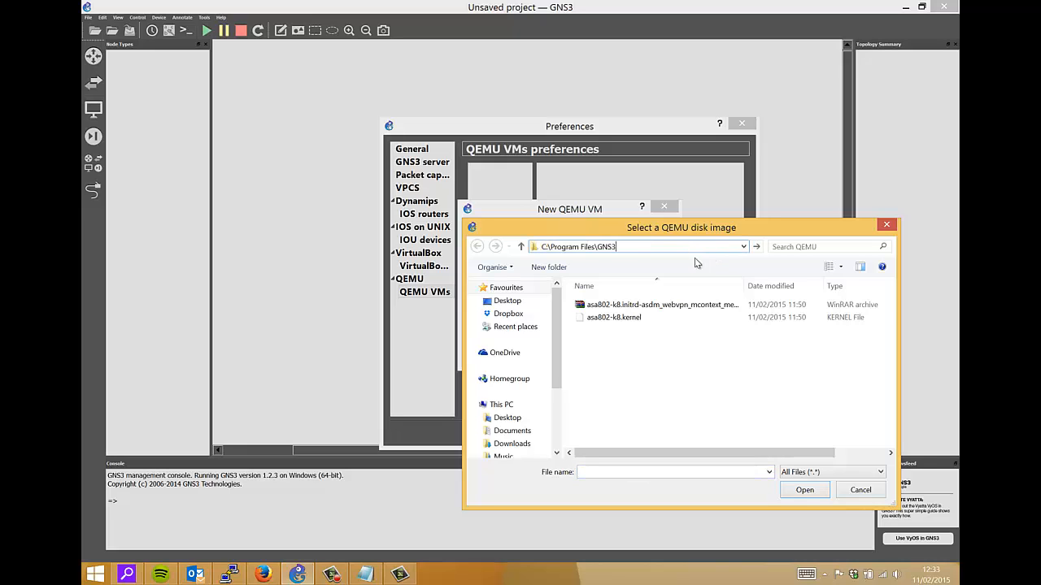
{"action": "key", "text": "Return"}
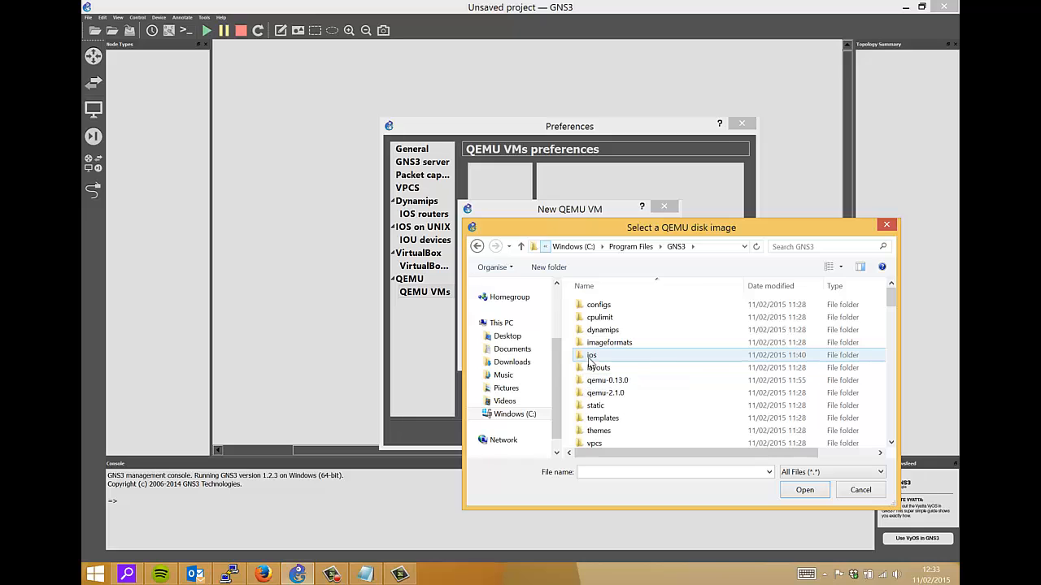
{"action": "left_click", "coordinate": [715, 247]}
{"action": "key", "text": "ctrl+c"}
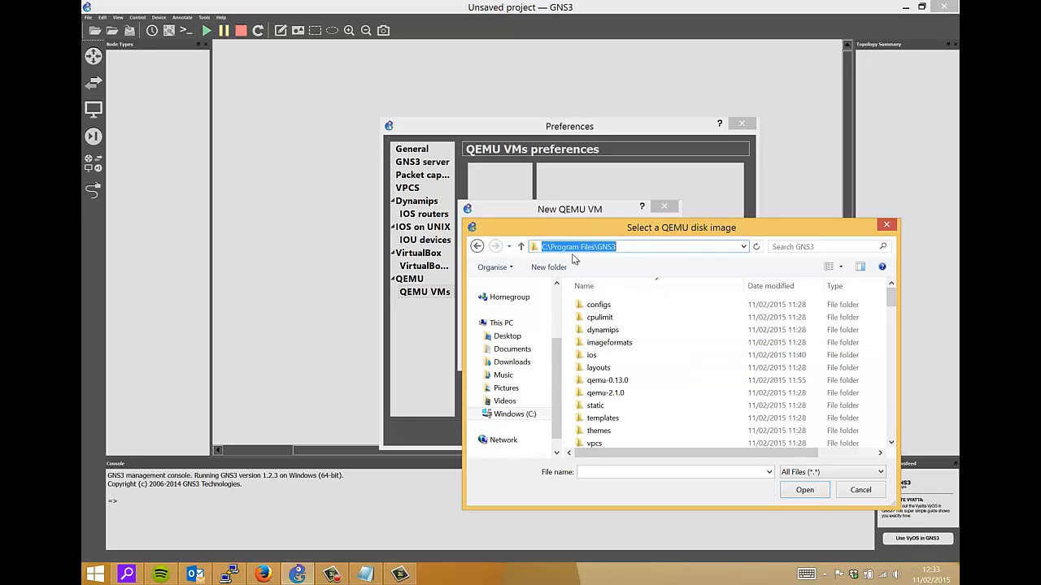
Step: Select asa802-k8.initrd-asdm_webvpn_mcontext_menu_v3-lite from ios\ASA IOS as the initial RAM disk, copying it to the default images directory
{"action": "double_click", "coordinate": [592, 356]}
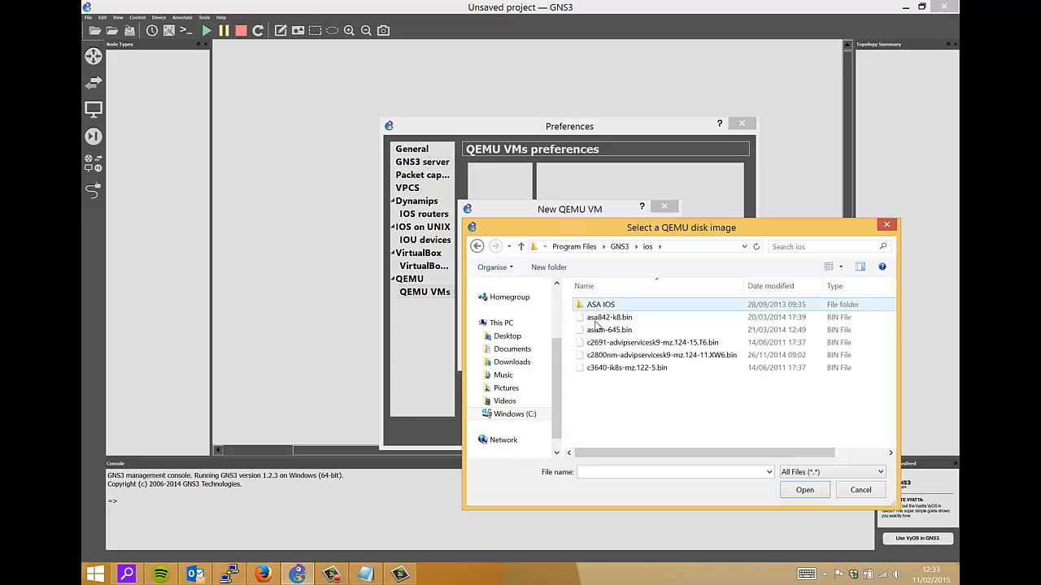
{"action": "left_click", "coordinate": [594, 307]}
{"action": "double_click", "coordinate": [594, 307]}
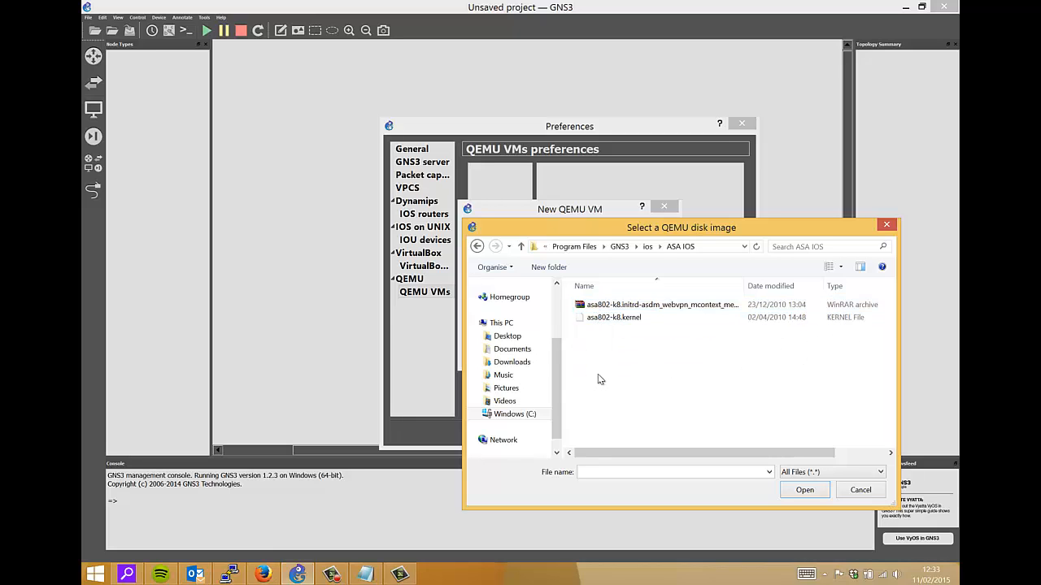
{"action": "left_click", "coordinate": [620, 308]}
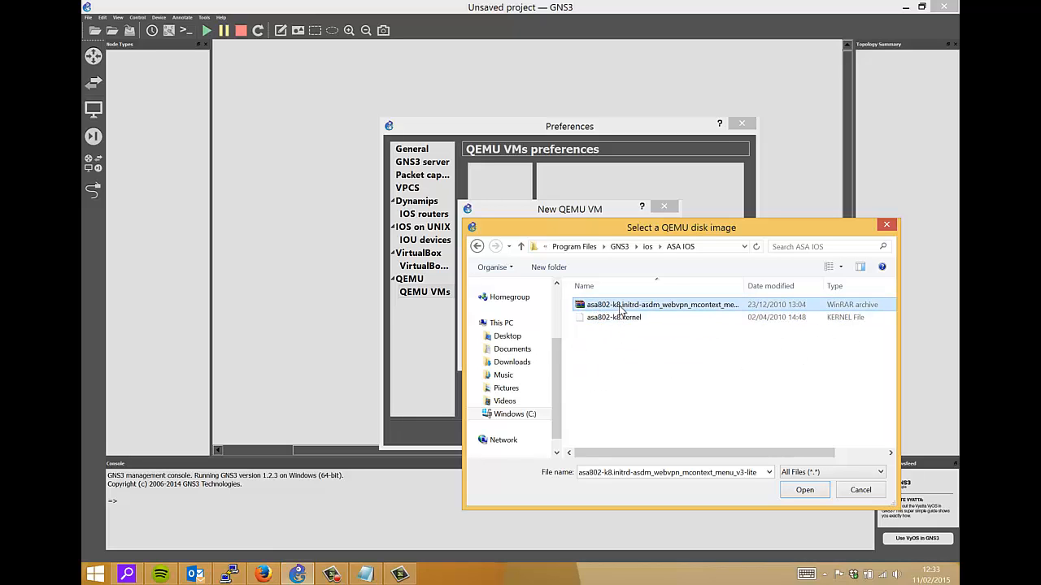
{"action": "left_click", "coordinate": [786, 491]}
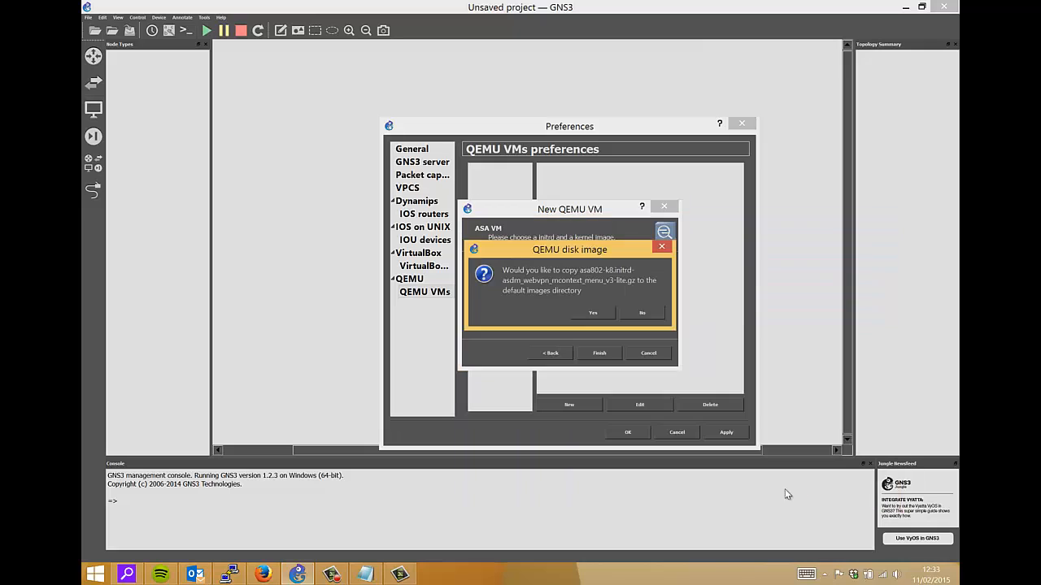
{"action": "left_click", "coordinate": [594, 313]}
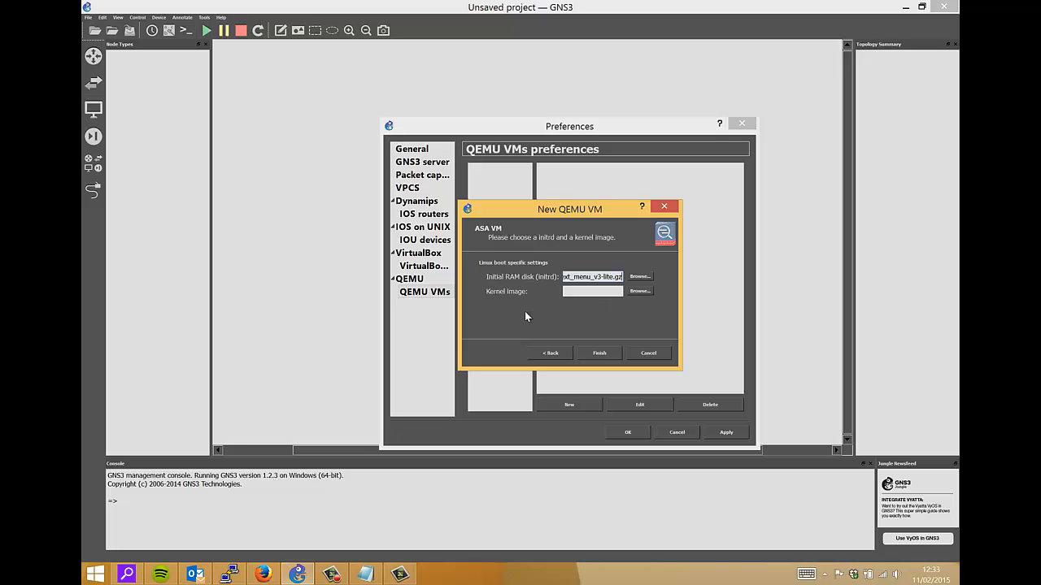
Step: Set the kernel image to asa802-k8.kernel from C:\Program Files\GNS3\ios\ASA IOS, copy it to the default images directory, and finish the VM
{"action": "left_click", "coordinate": [639, 291]}
{"action": "left_click", "coordinate": [706, 250]}
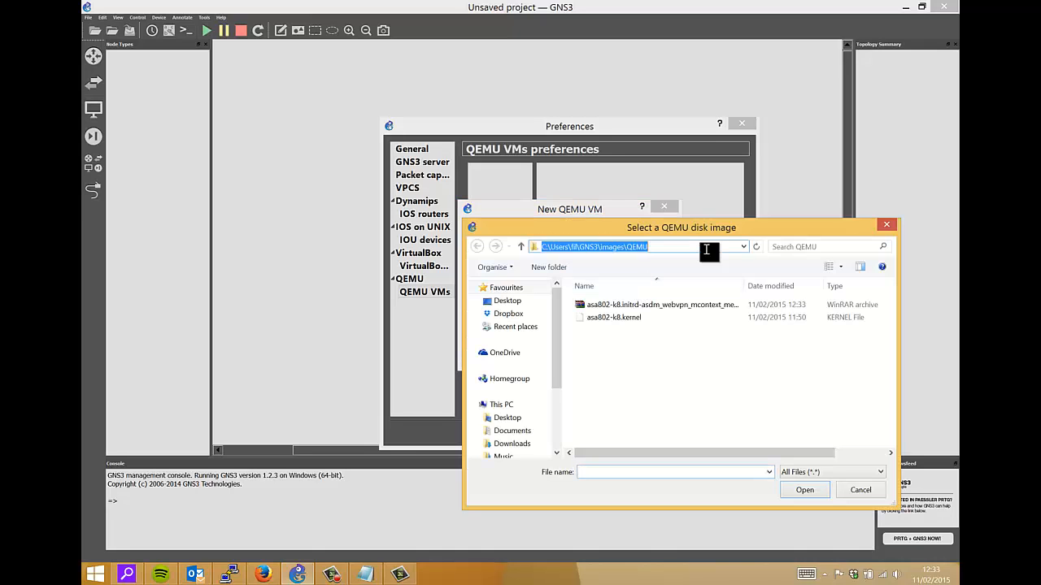
{"action": "key", "text": "ctrl+v"}
{"action": "key", "text": "Return"}
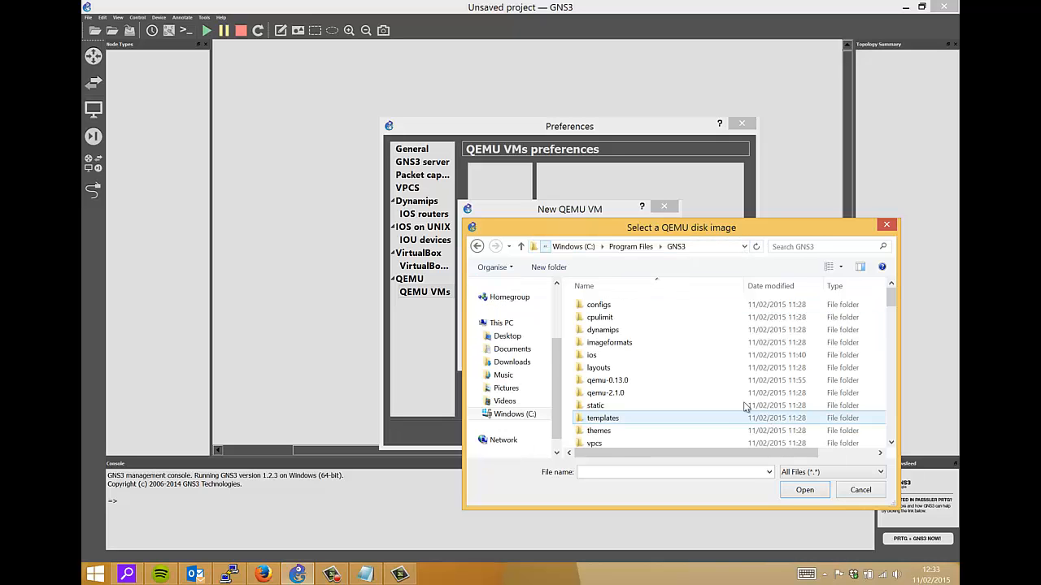
{"action": "double_click", "coordinate": [591, 355]}
{"action": "double_click", "coordinate": [602, 306]}
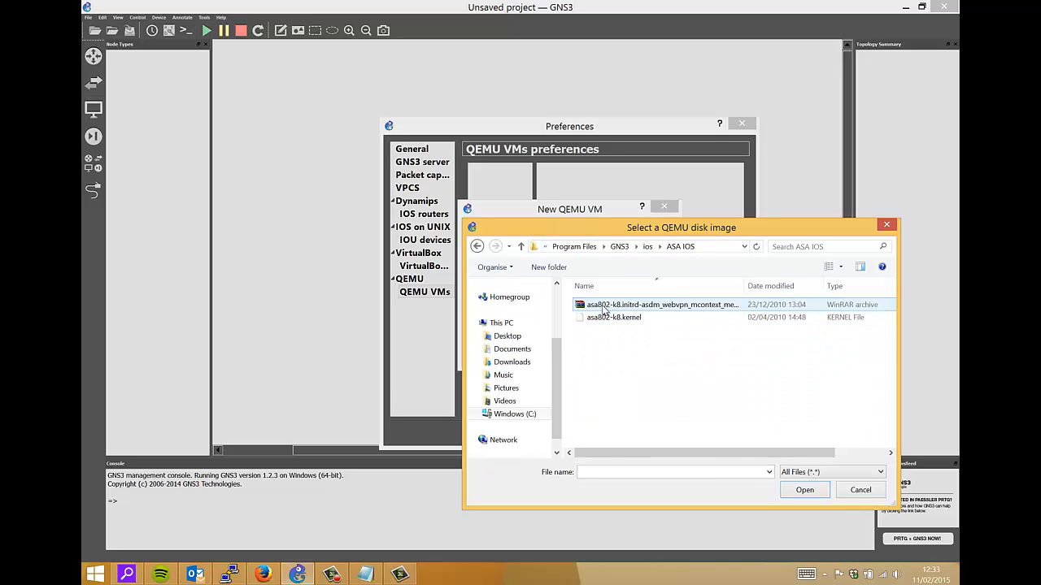
{"action": "left_click", "coordinate": [612, 317]}
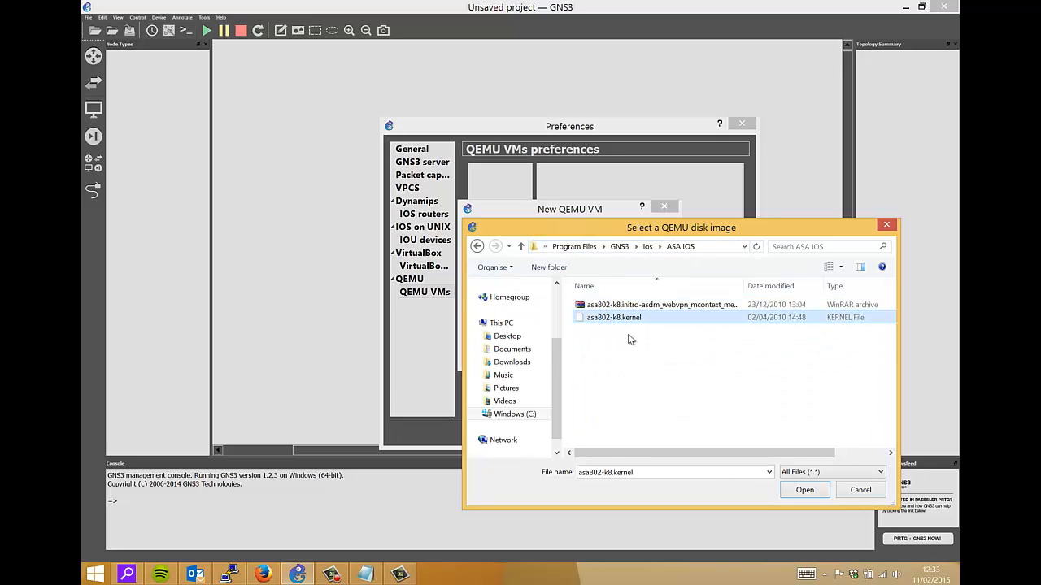
{"action": "left_click", "coordinate": [804, 490]}
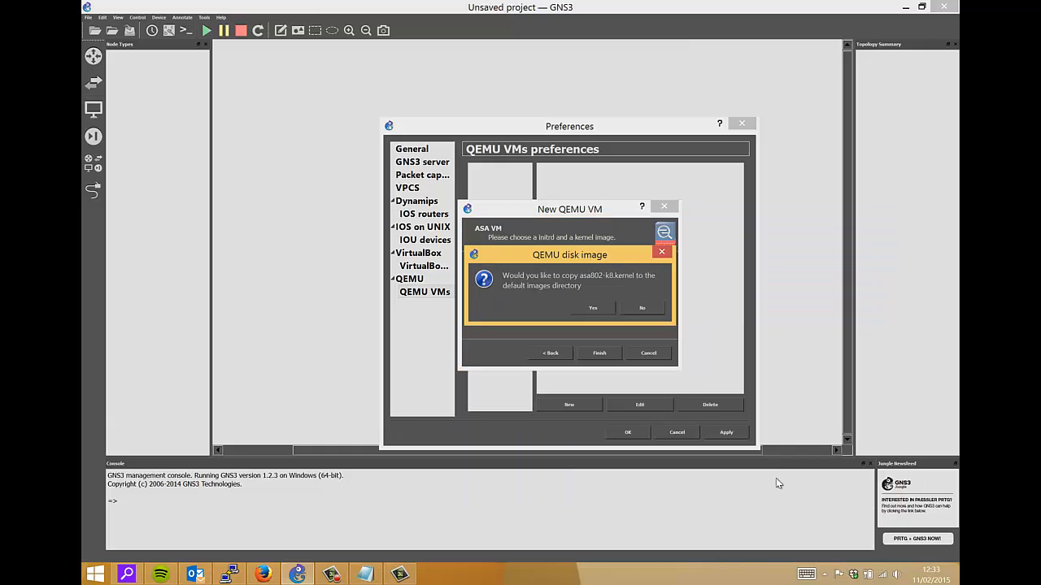
{"action": "left_click", "coordinate": [592, 308]}
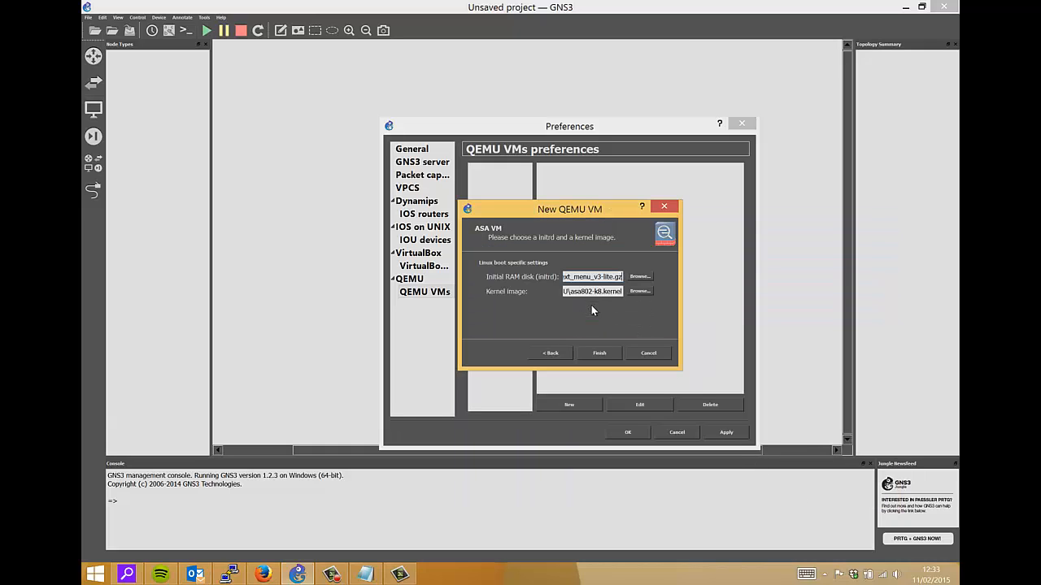
{"action": "left_click", "coordinate": [598, 353]}
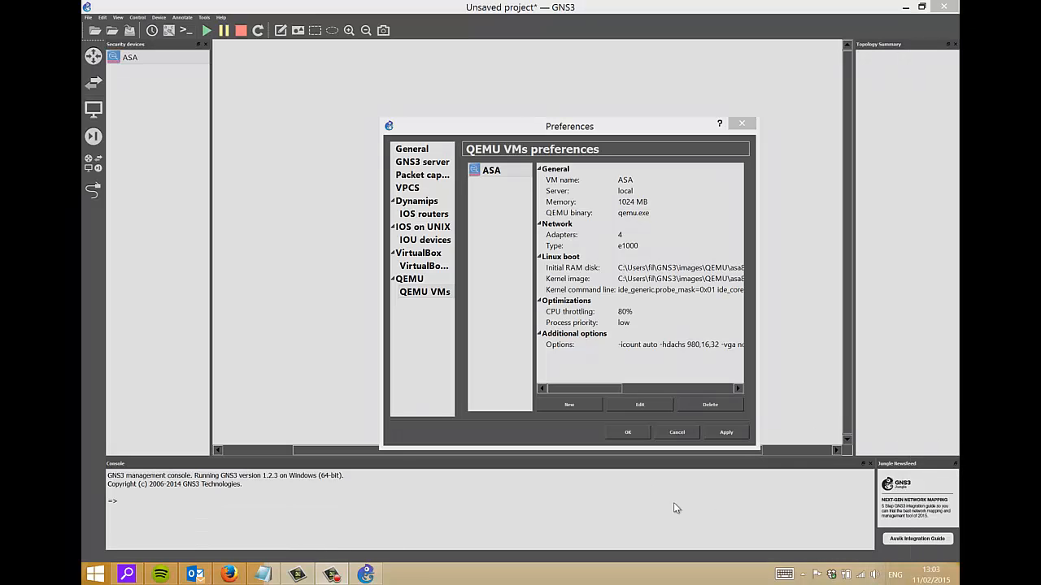
Step: Review the ASA VM's kernel command line and additional options, then apply and close the preferences
{"action": "left_click", "coordinate": [721, 431]}
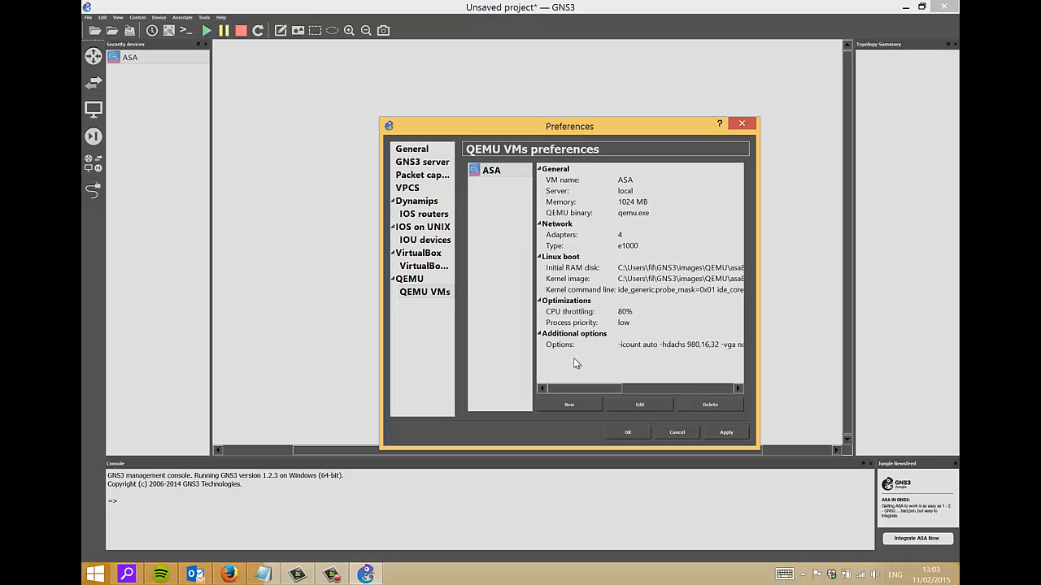
{"action": "left_click", "coordinate": [570, 291]}
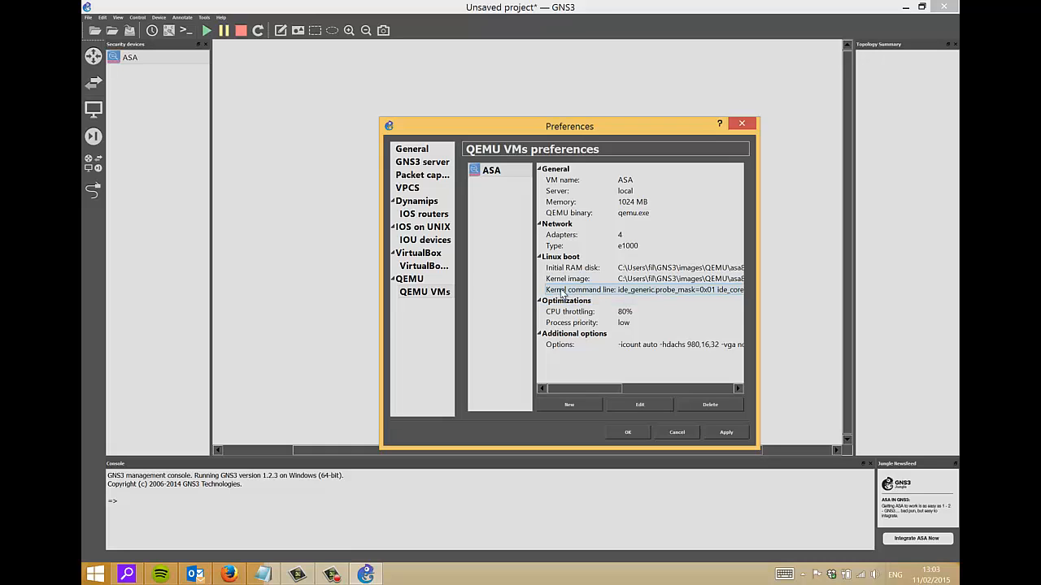
{"action": "left_click", "coordinate": [585, 290]}
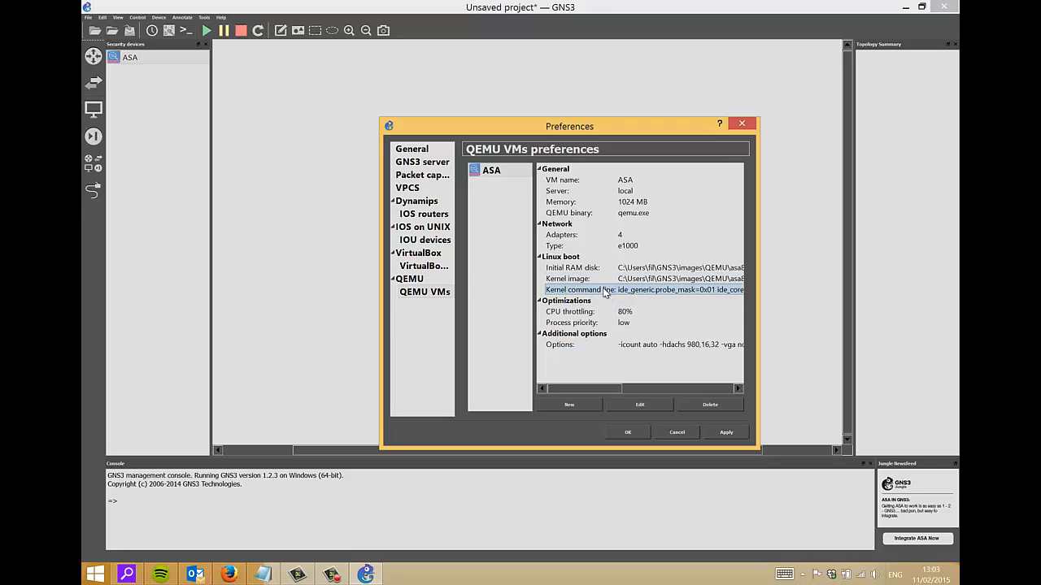
{"action": "left_click", "coordinate": [567, 345]}
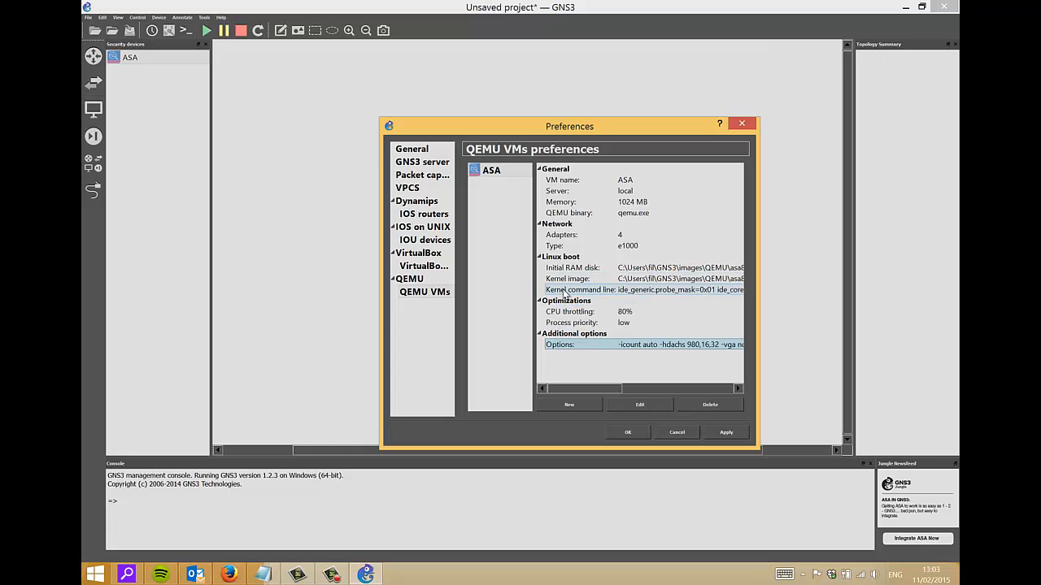
{"action": "left_click", "coordinate": [727, 434]}
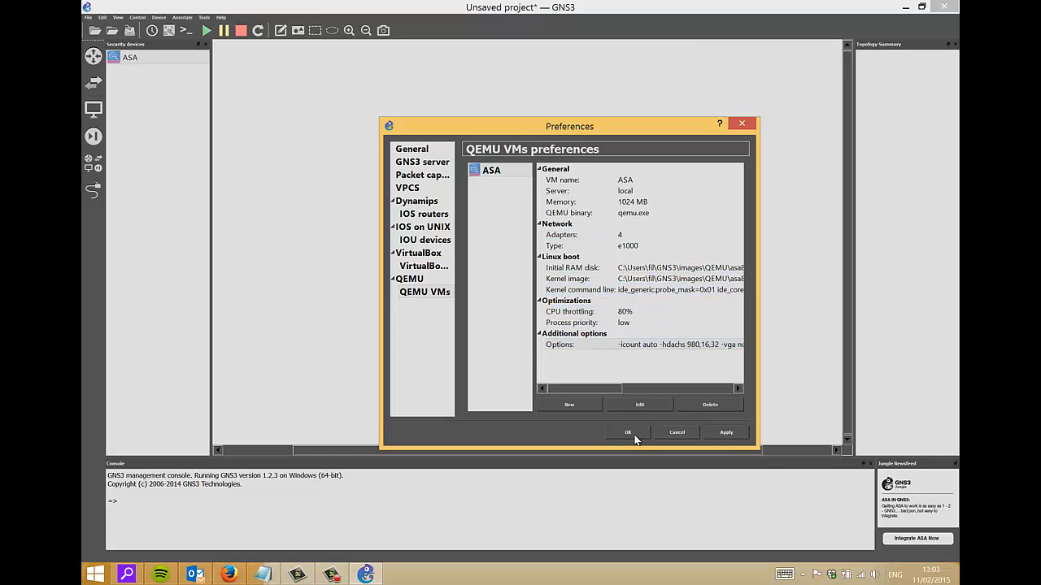
{"action": "left_click", "coordinate": [630, 432]}
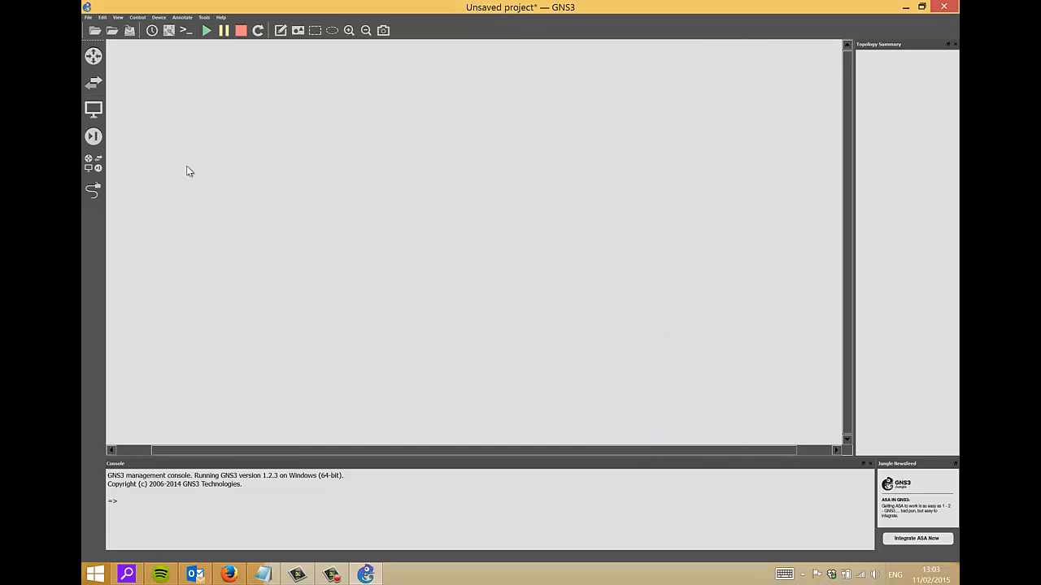
Step: Add an ASA security device to the middle of the topology workspace and start it
{"action": "left_click", "coordinate": [99, 137]}
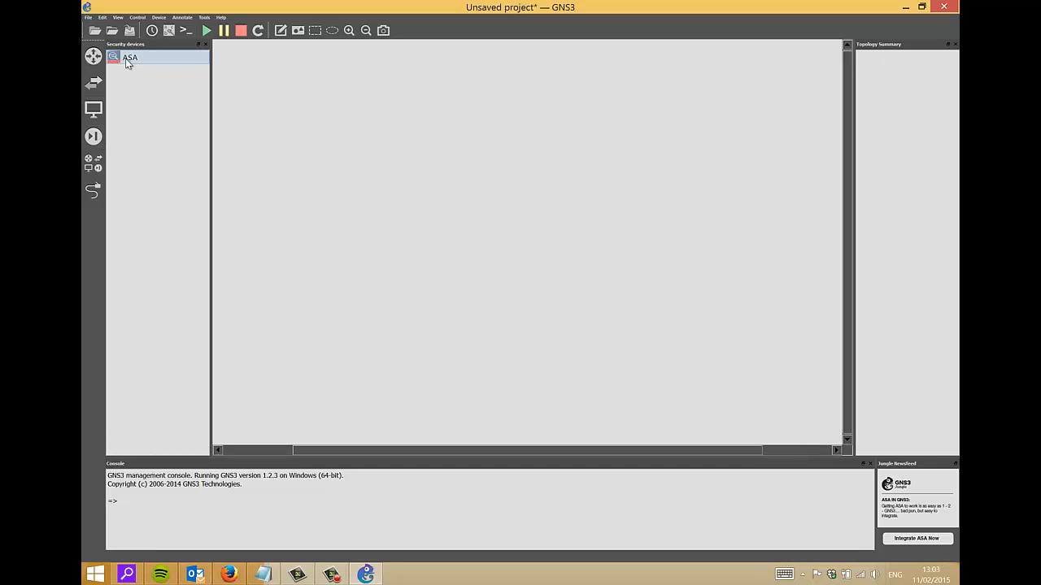
{"action": "left_click_drag", "start_coordinate": [126, 63], "coordinate": [515, 210]}
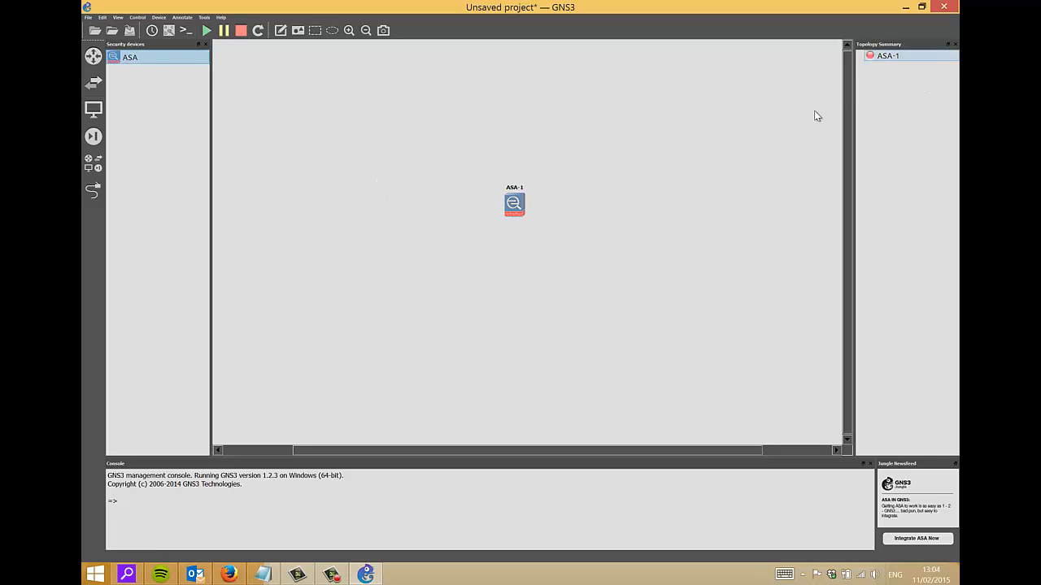
{"action": "right_click", "coordinate": [523, 212]}
{"action": "left_click", "coordinate": [536, 266]}
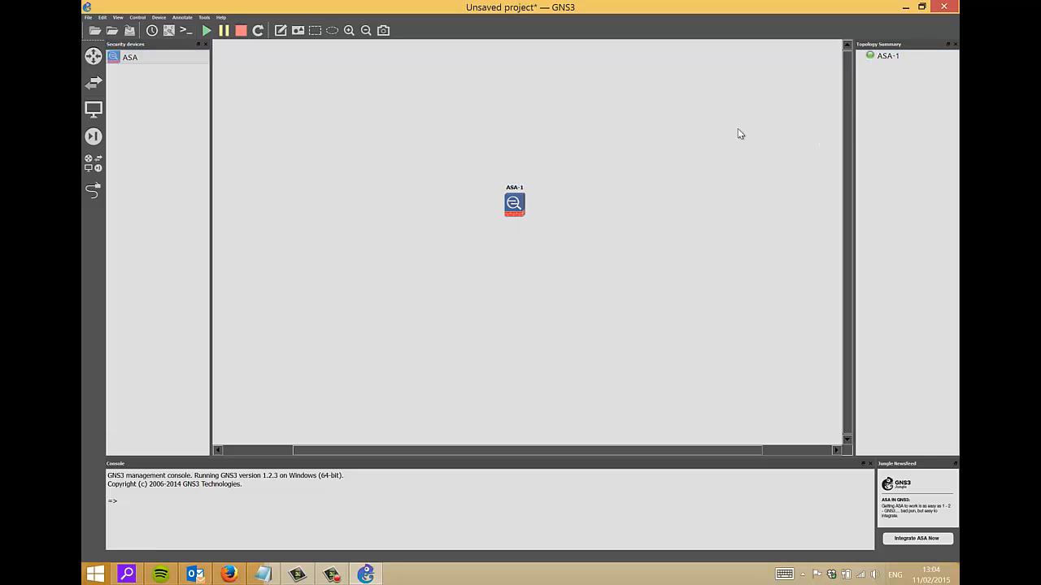
Step: Open the console of ASA-1 and reposition its window over the workspace
{"action": "right_click", "coordinate": [517, 218]}
{"action": "left_click", "coordinate": [530, 249]}
{"action": "left_click_drag", "start_coordinate": [402, 57], "coordinate": [519, 271]}
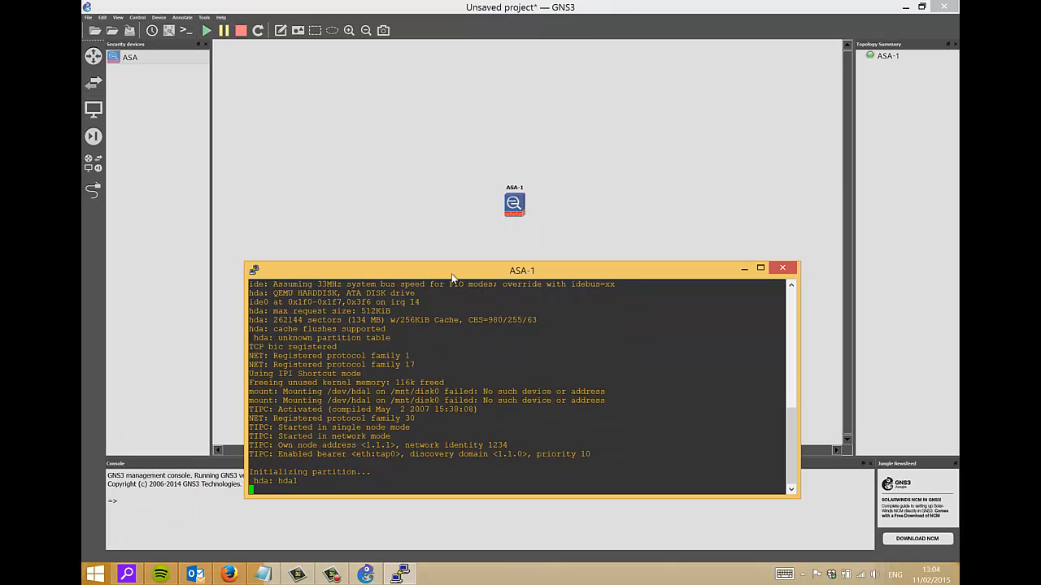
{"action": "left_click", "coordinate": [451, 258]}
{"action": "left_click", "coordinate": [398, 575]}
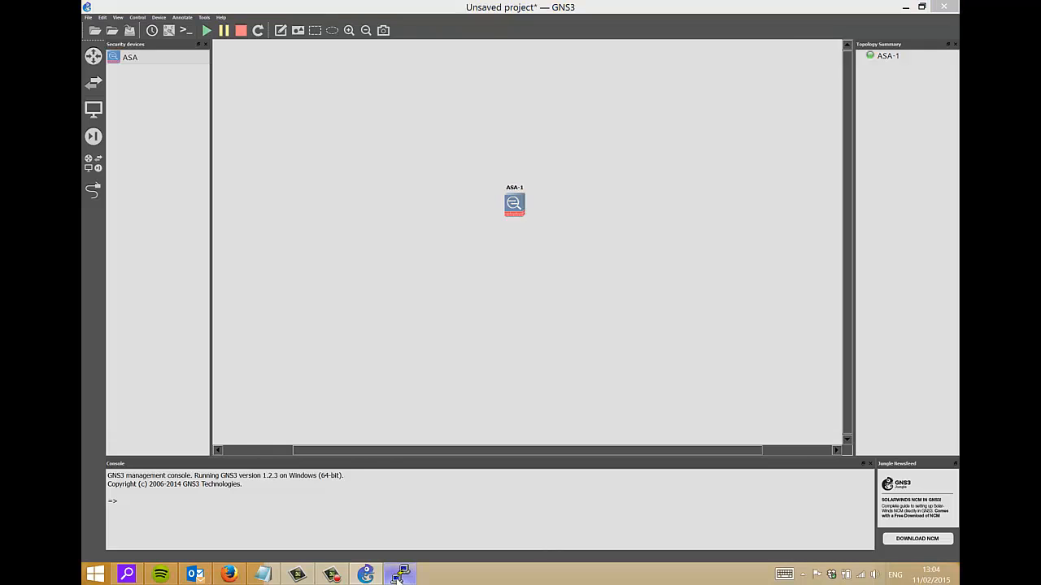
{"action": "left_click", "coordinate": [417, 260]}
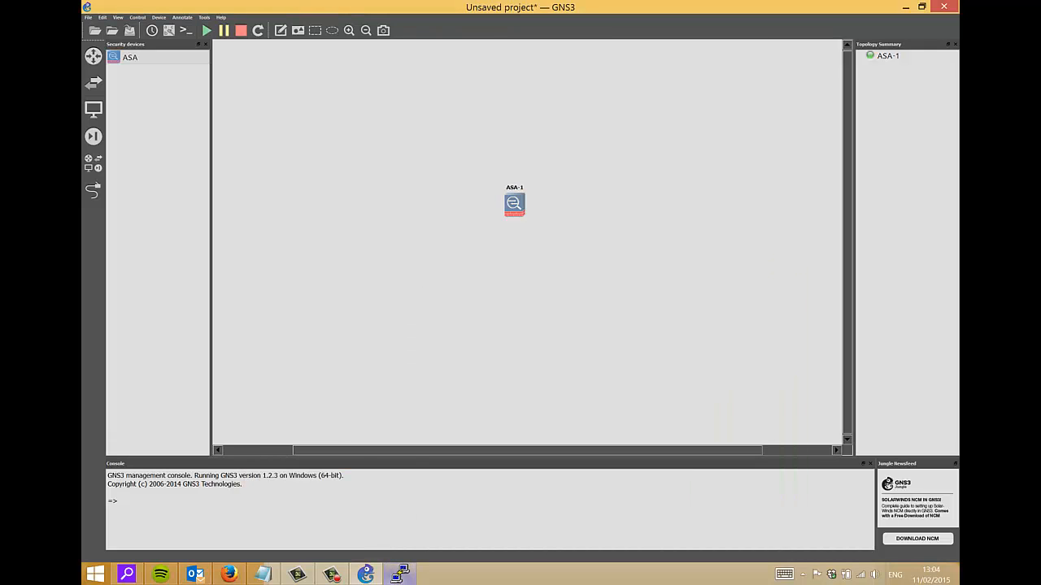
{"action": "left_click", "coordinate": [398, 575]}
{"action": "left_click_drag", "start_coordinate": [415, 262], "coordinate": [488, 165]}
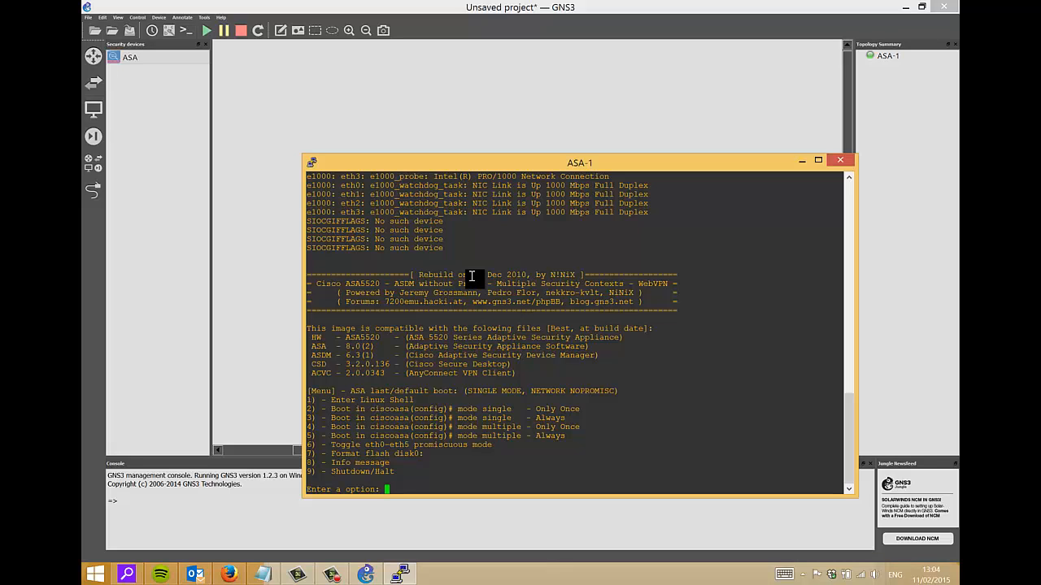
Step: Choose boot option 2, mode single - Only Once, and bring up the ciscoasa prompt
{"action": "type", "text": "2"}
{"action": "key", "text": "Return"}
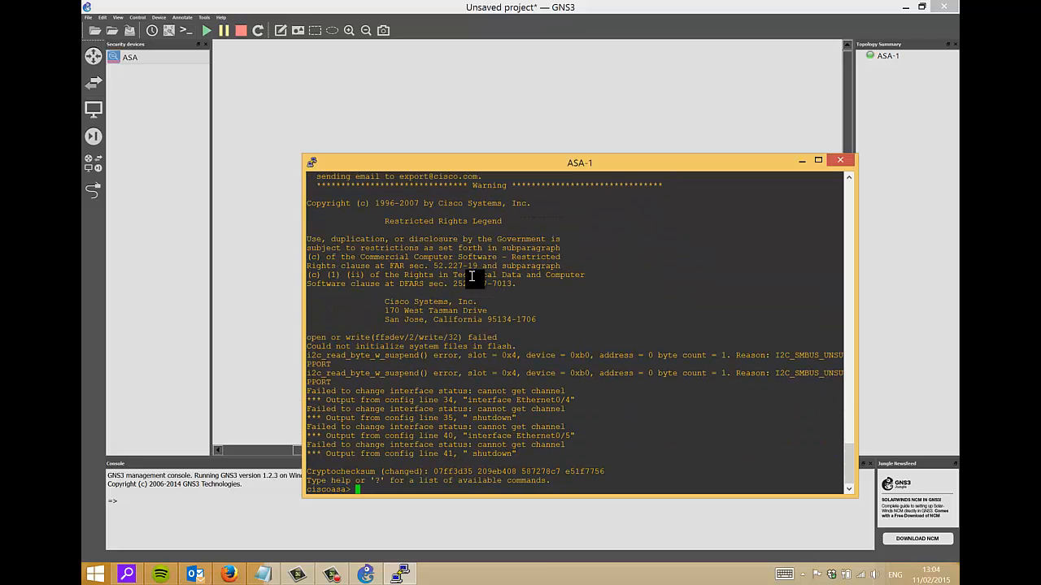
{"action": "key", "text": "Return"}
{"action": "key", "text": "Return"}
{"action": "key", "text": "Return"}
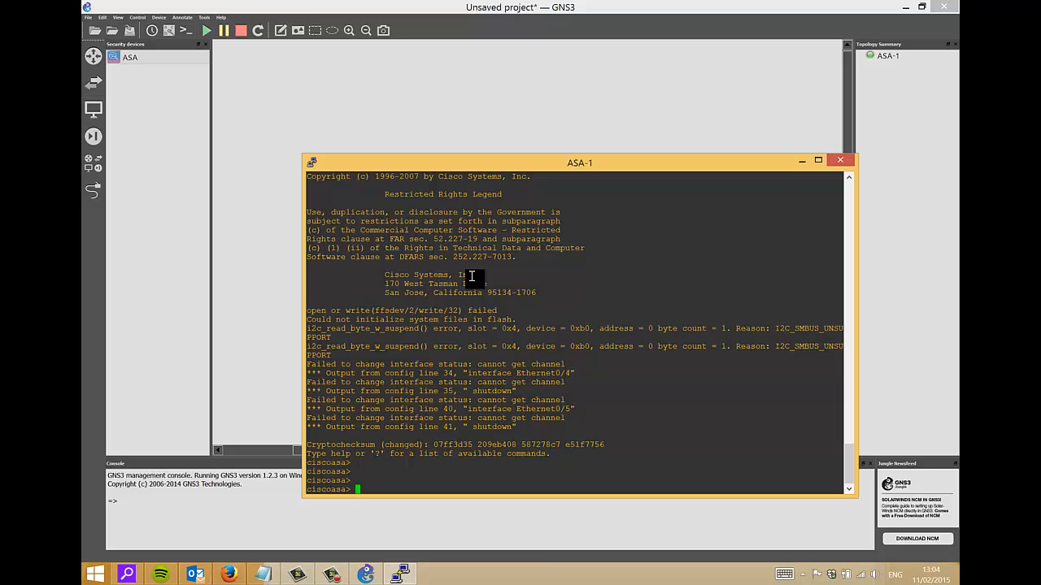
Step: Enter privileged mode on the ASA with the en command, leaving the password blank
{"action": "type", "text": "en"}
{"action": "key", "text": "Return"}
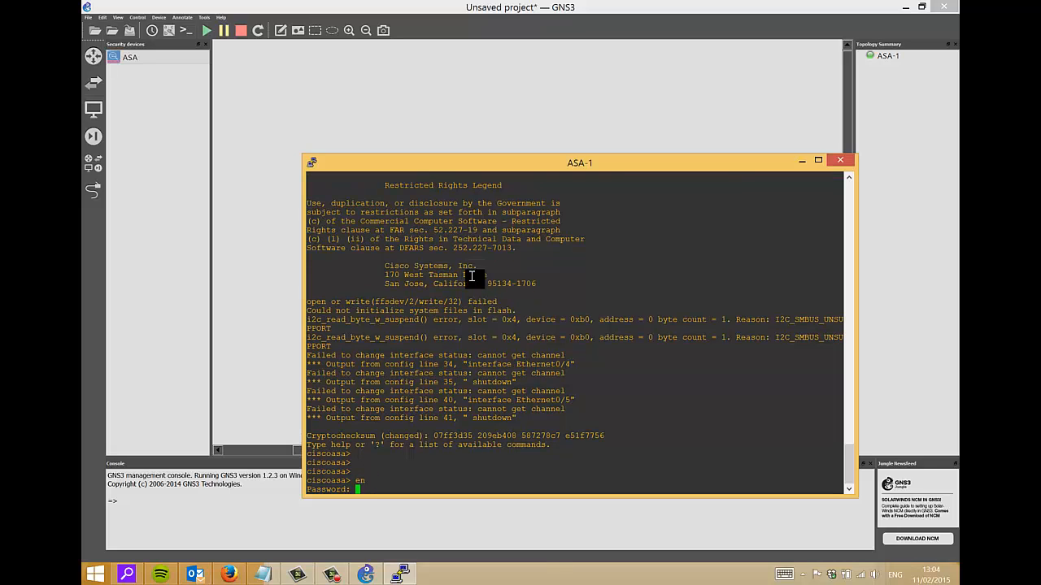
{"action": "key", "text": "Return"}
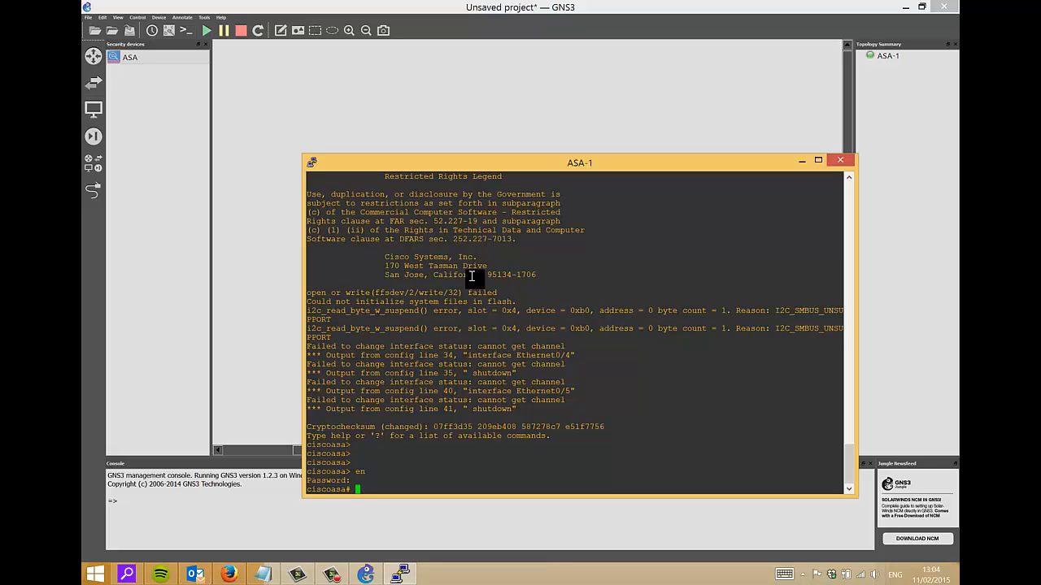
{"action": "key", "text": "Return"}
{"action": "key", "text": "Return"}
{"action": "key", "text": "Return"}
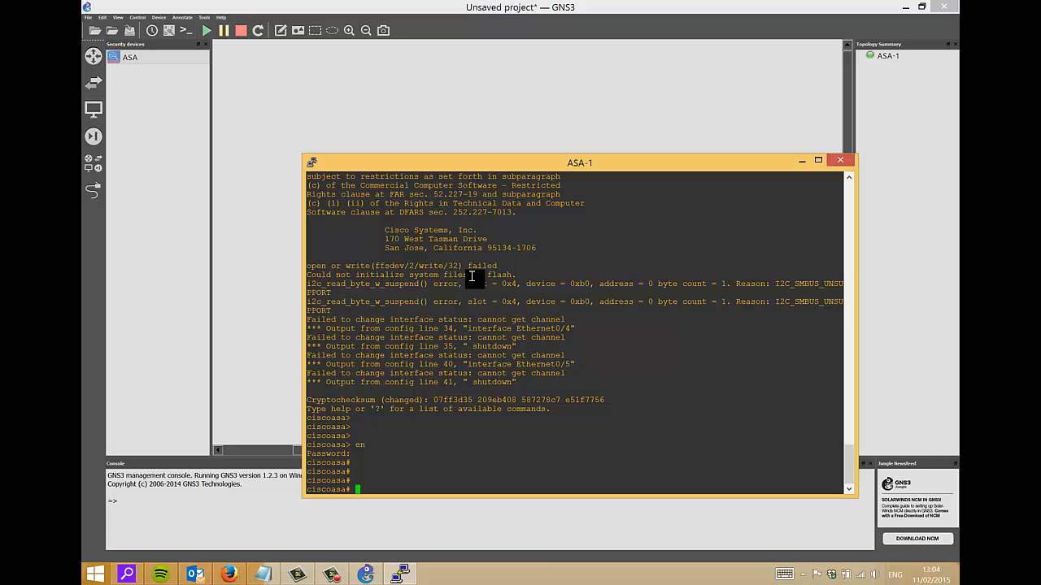
{"action": "key", "text": "Return"}
{"action": "key", "text": "Return"}
{"action": "key", "text": "Return"}
{"action": "key", "text": "Return"}
Step: Display the ASA's running configuration with sh run and page through to its end
{"action": "type", "text": "sh run"}
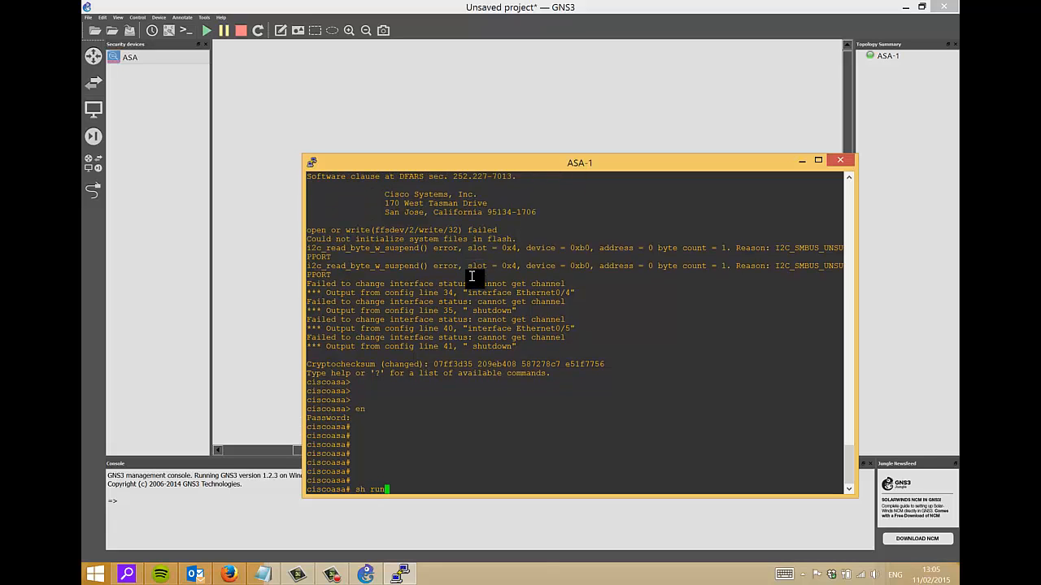
{"action": "key", "text": "Return"}
{"action": "key", "text": "space"}
{"action": "key", "text": "space"}
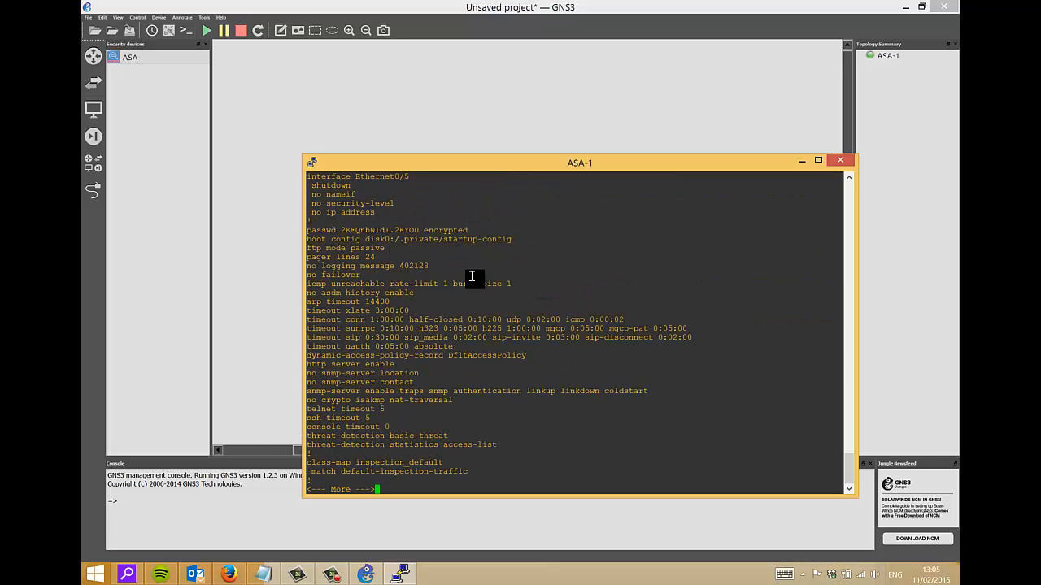
{"action": "key", "text": "space"}
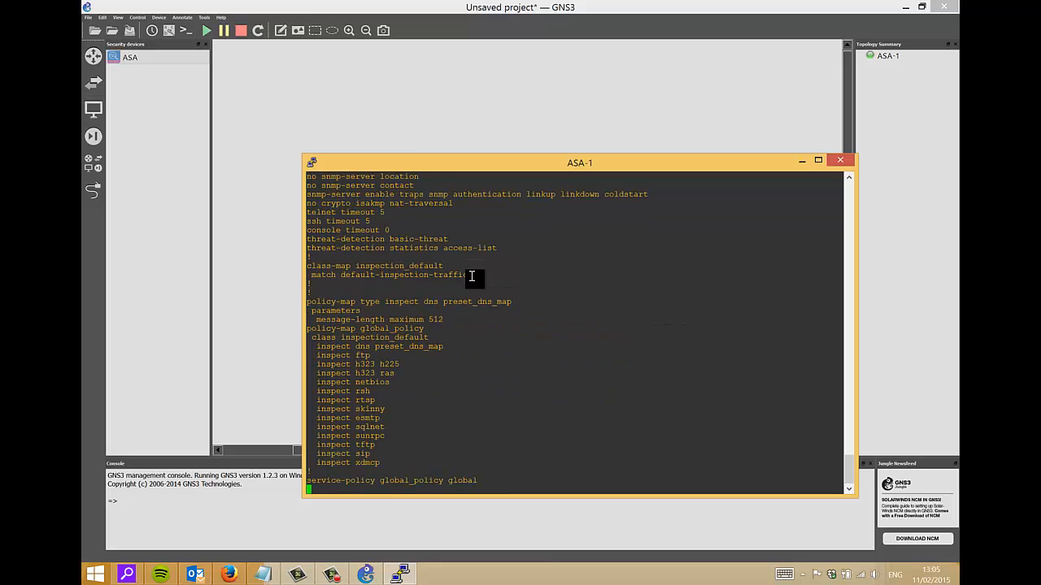
Step: Run sh version on the ASA and examine the Ethernet interfaces and the VPN and WebVPN peer limits
{"action": "type", "text": "sh ver"}
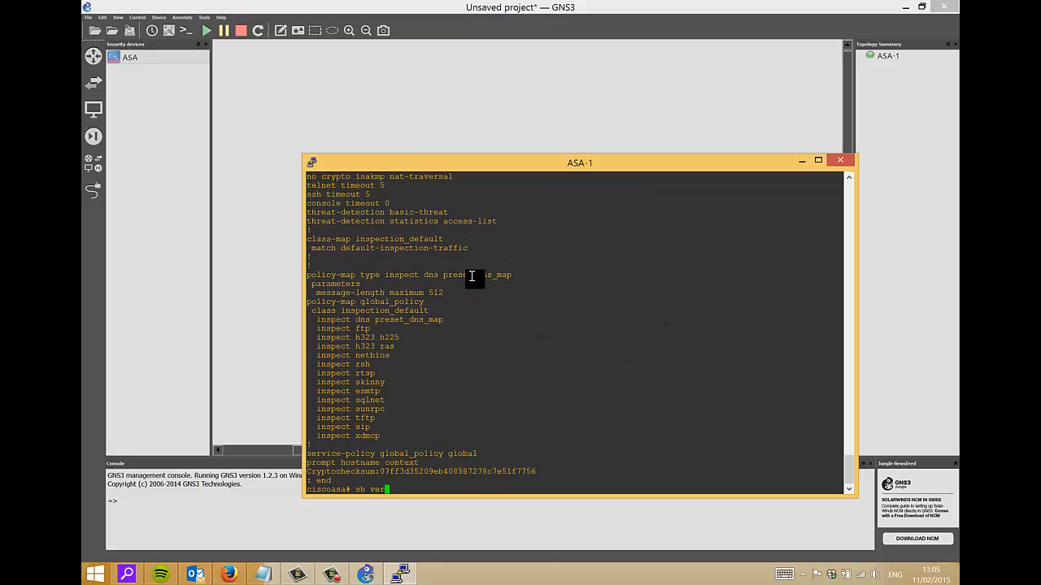
{"action": "key", "text": "Tab"}
{"action": "key", "text": "Return"}
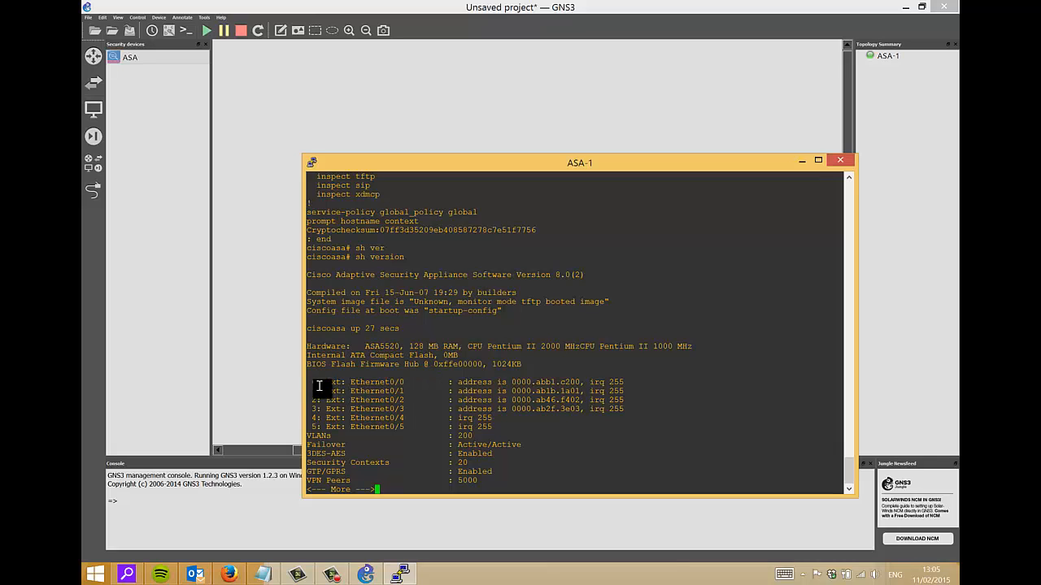
{"action": "left_click_drag", "start_coordinate": [313, 383], "coordinate": [465, 392]}
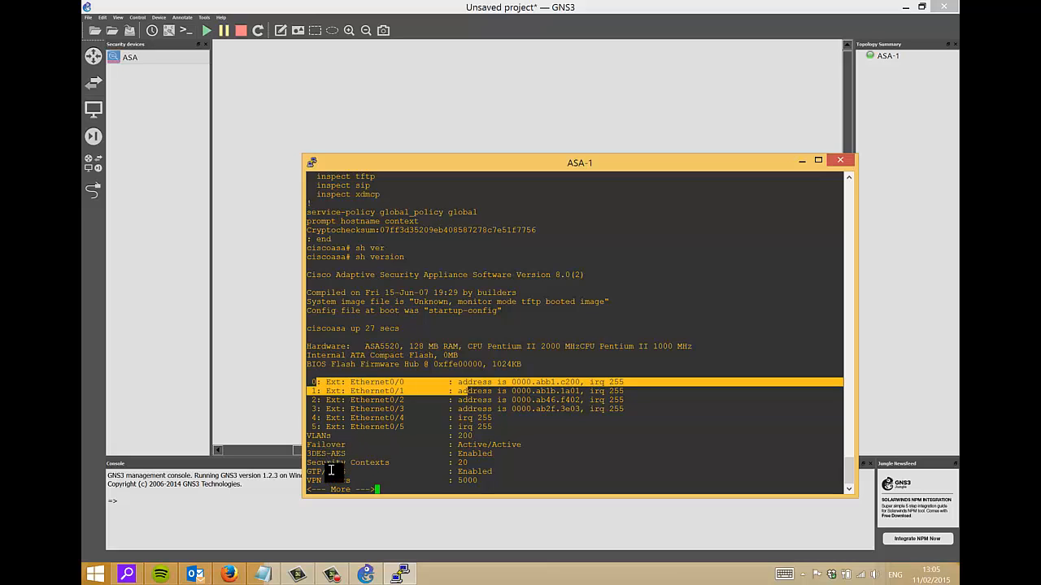
{"action": "key", "text": "space"}
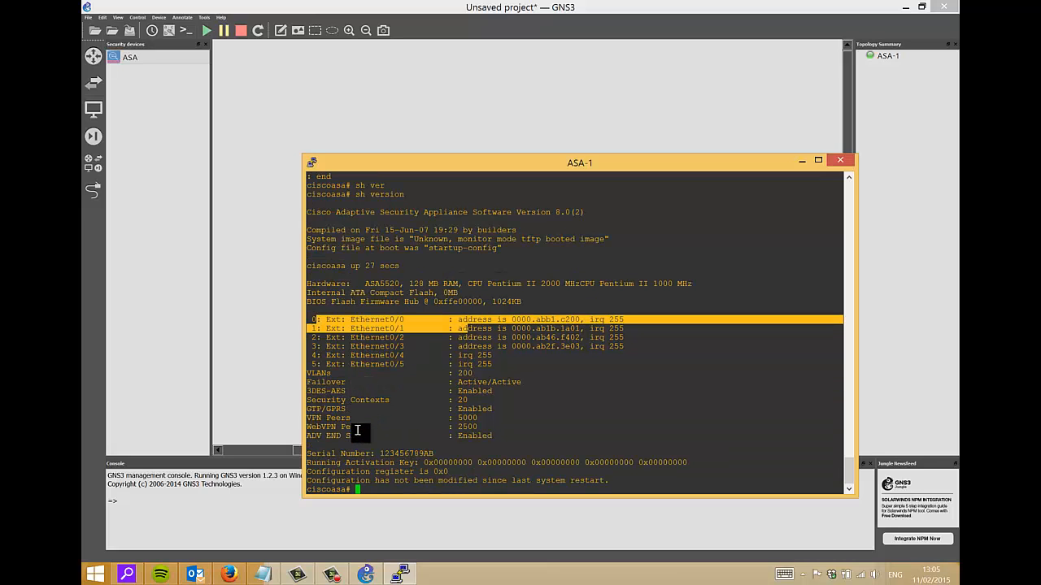
{"action": "left_click_drag", "start_coordinate": [307, 418], "coordinate": [379, 418]}
{"action": "left_click_drag", "start_coordinate": [307, 426], "coordinate": [347, 427]}
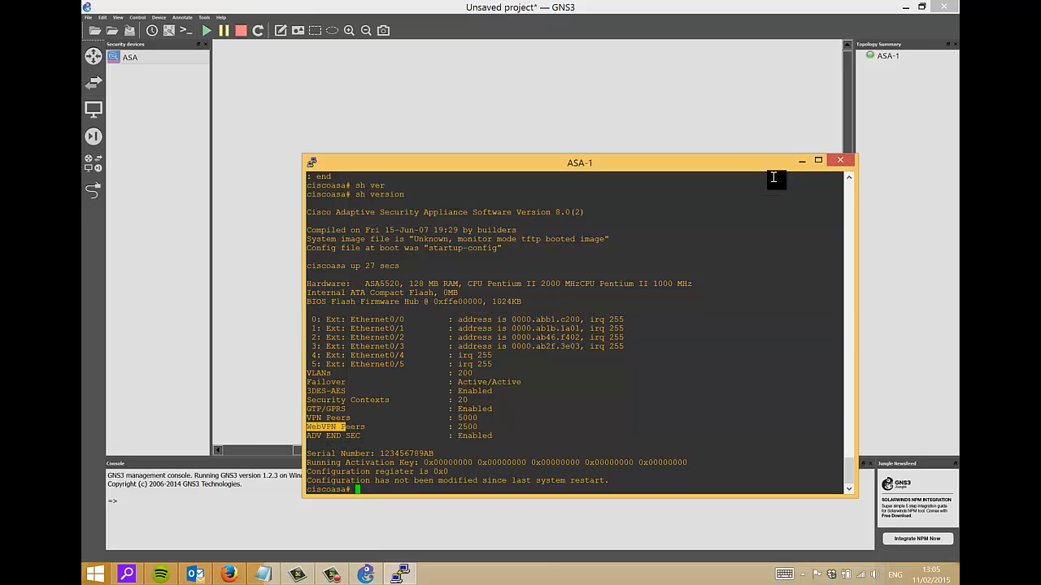
{"action": "left_click_drag", "start_coordinate": [744, 158], "coordinate": [726, 145]}
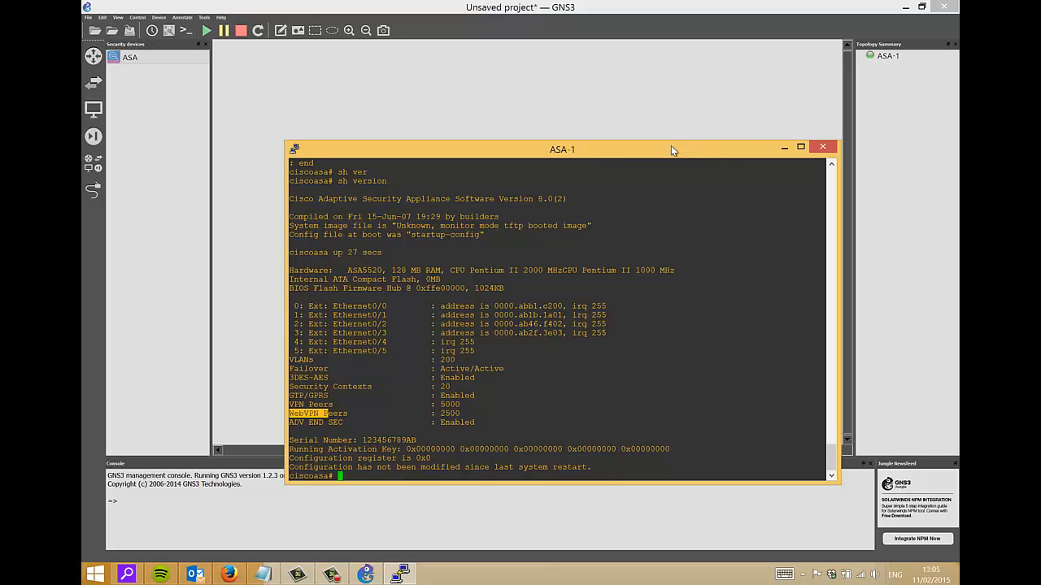
{"action": "left_click_drag", "start_coordinate": [671, 147], "coordinate": [655, 224]}
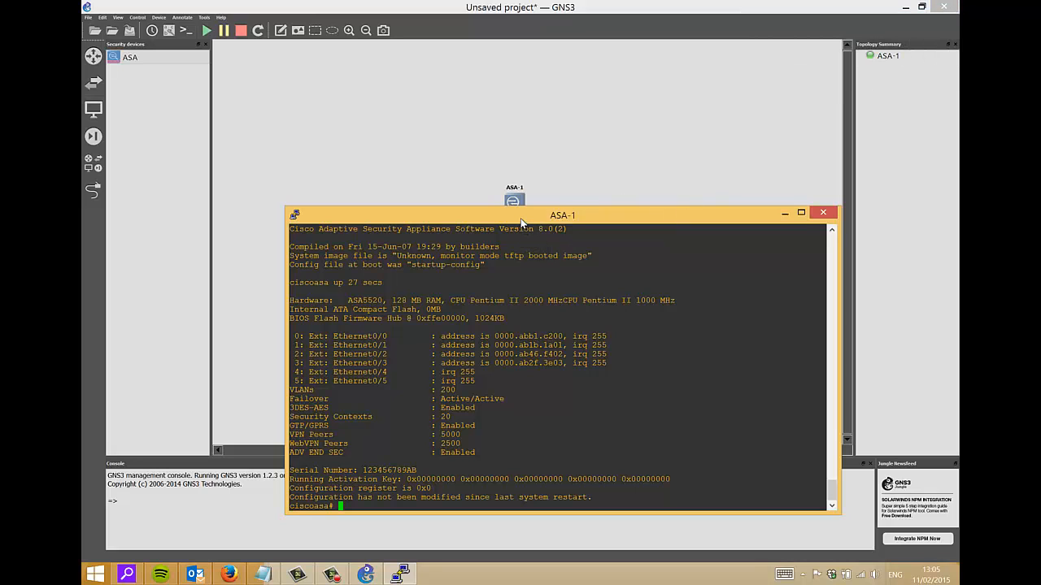
{"action": "left_click_drag", "start_coordinate": [520, 223], "coordinate": [518, 213]}
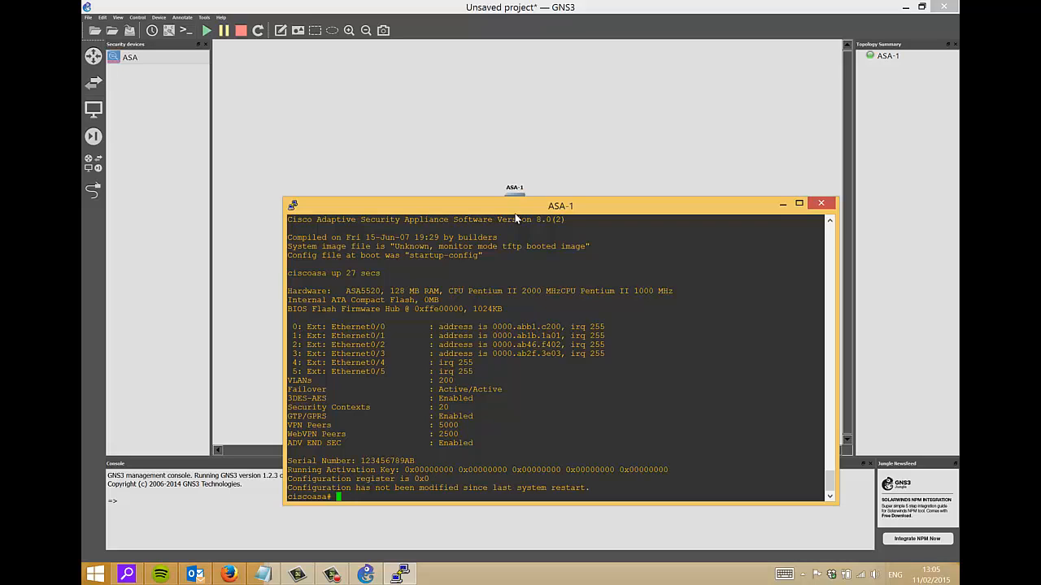
{"action": "left_click_drag", "start_coordinate": [492, 201], "coordinate": [464, 181]}
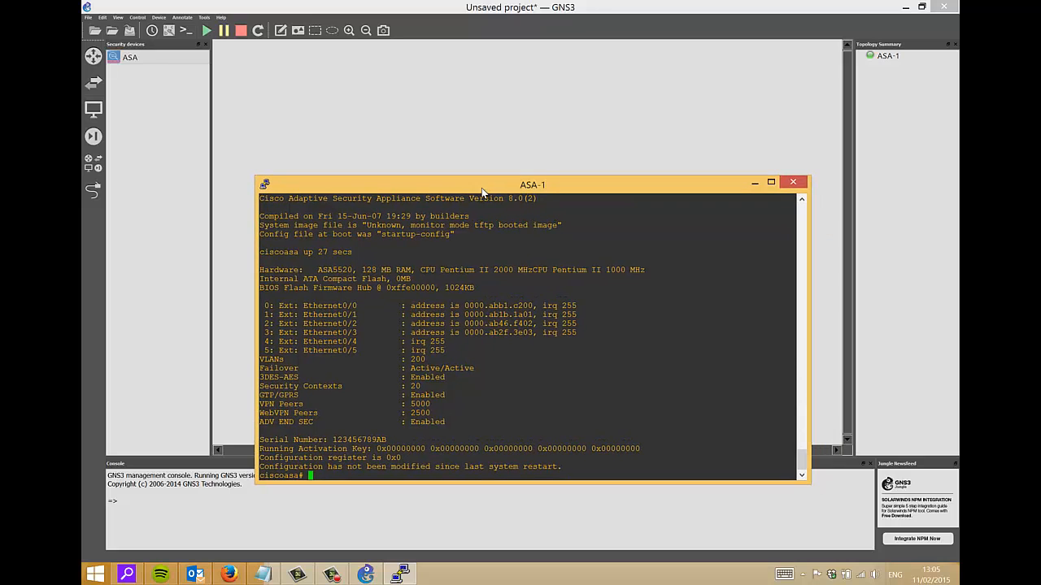